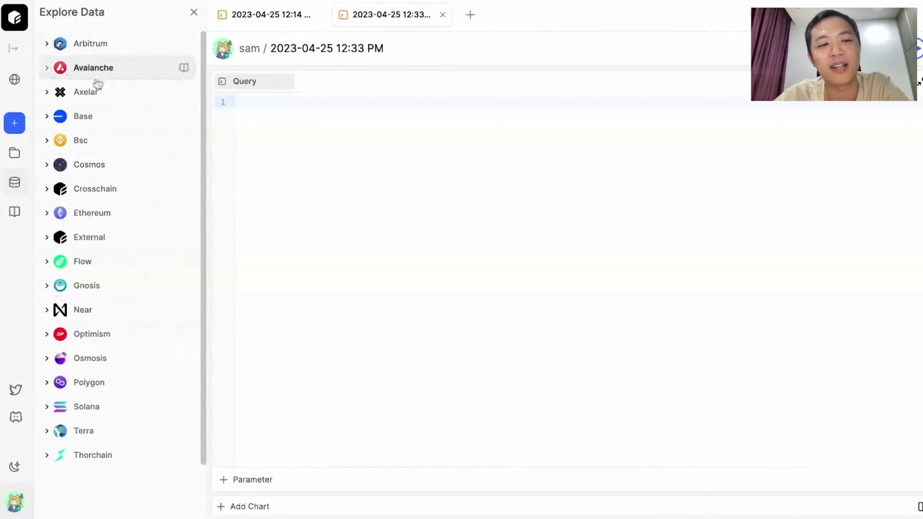
Step: Expand the Crosschain schema in Explore Data to reveal its Core, Cosmos and Defi schemas
left_click(47, 190)
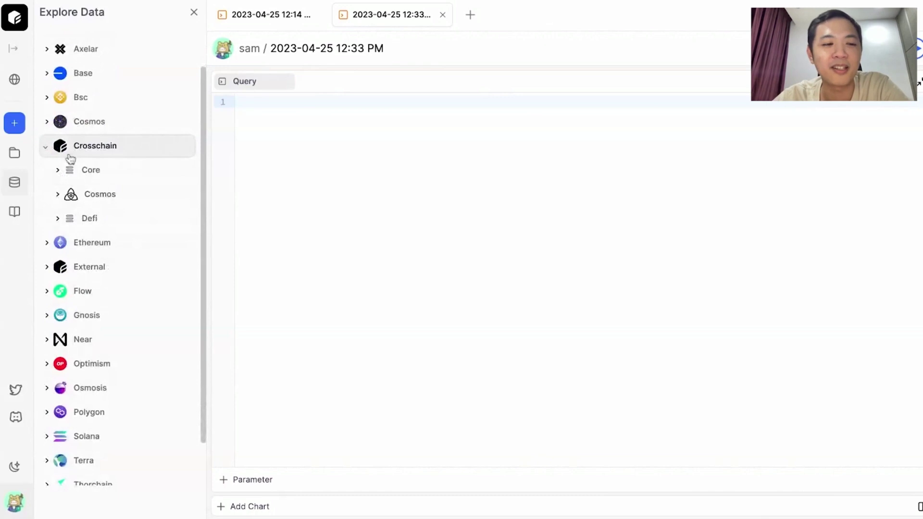
Step: Browse the Crosschain Core, Cosmos and Defi table lists, finishing with Core's tables shown
left_click(57, 171)
scroll(76, 216, "down", 3)
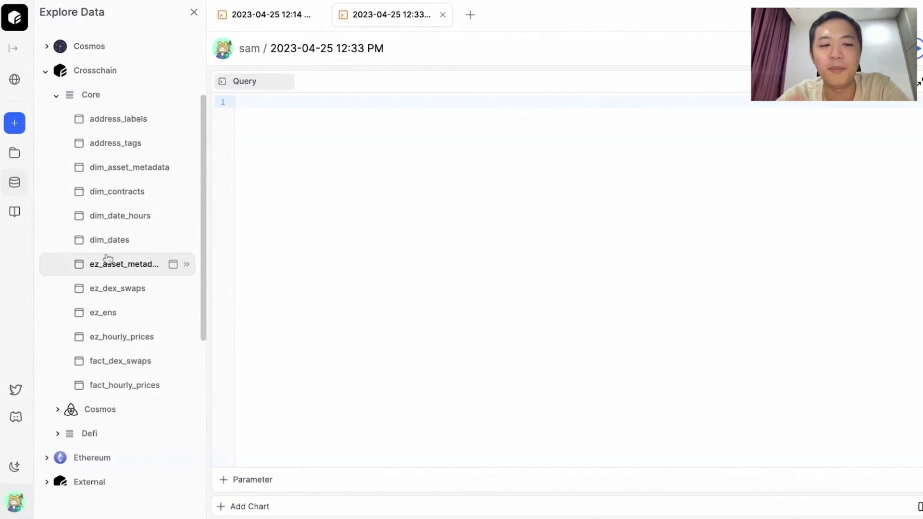
mouse_move(108, 259)
left_click(56, 95)
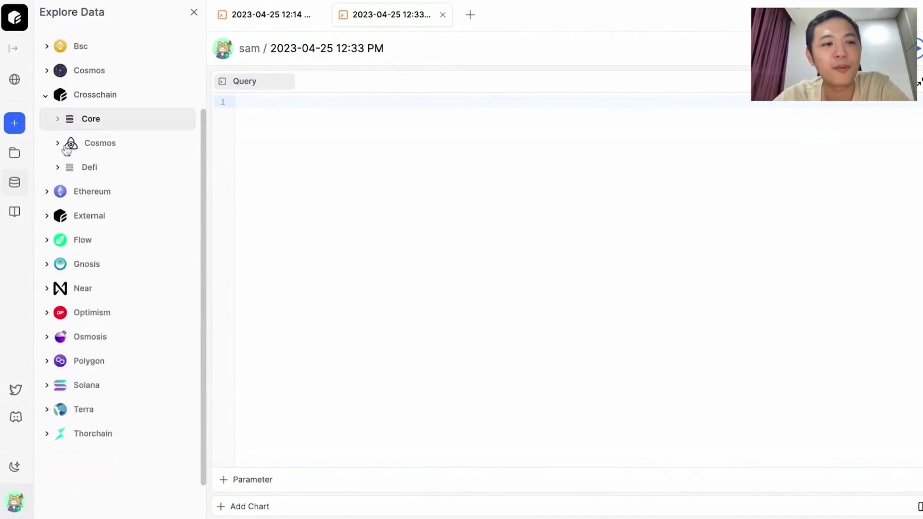
left_click(58, 144)
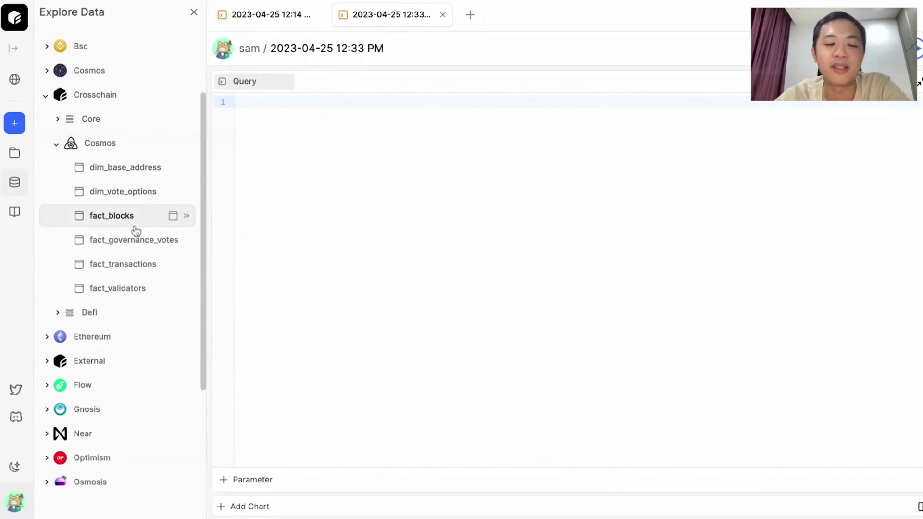
left_click(105, 143)
left_click(108, 173)
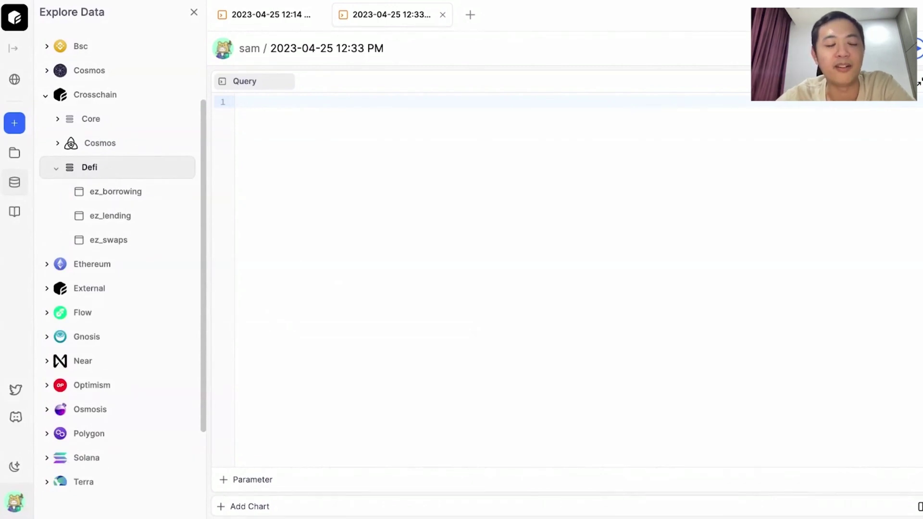
left_click(90, 119)
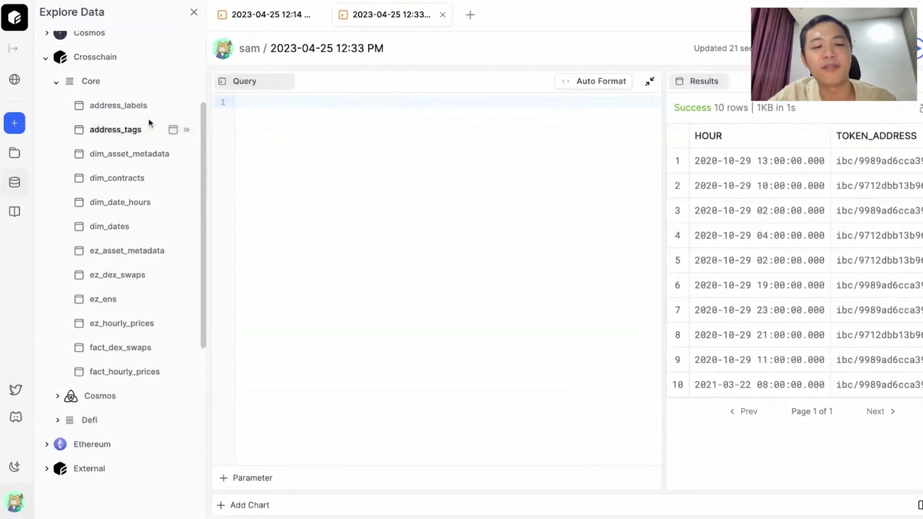
Step: Inspect fact_hourly_prices' columns, then view ez_hourly_prices' columns, including DECIMALS and SYMBOL
mouse_move(131, 366)
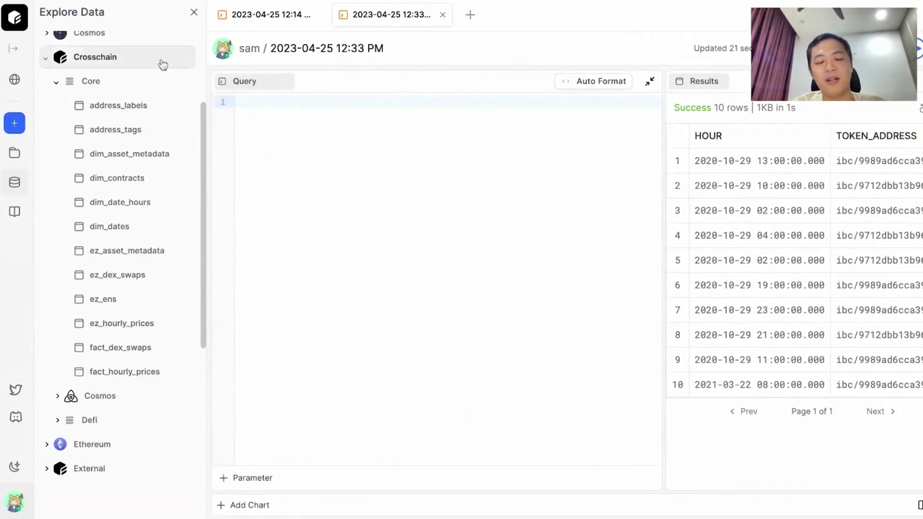
mouse_move(126, 330)
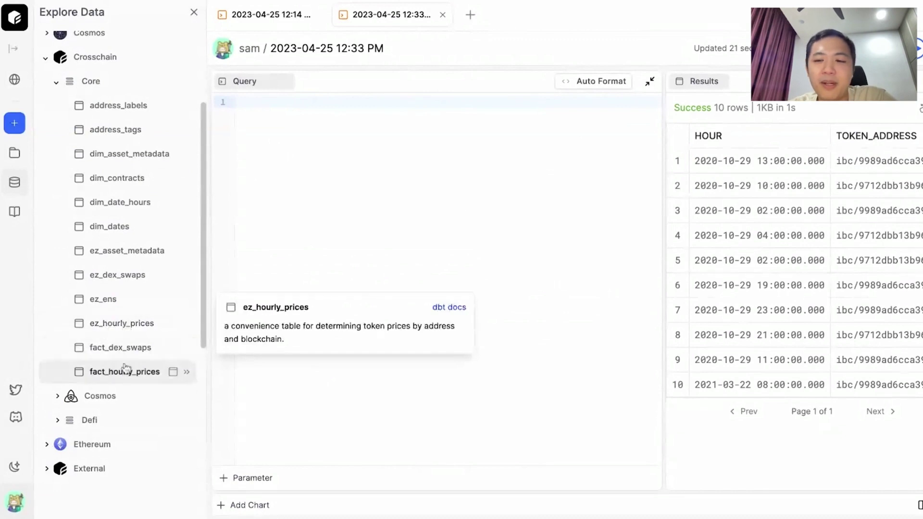
scroll(135, 356, "down", 1)
left_click(124, 336)
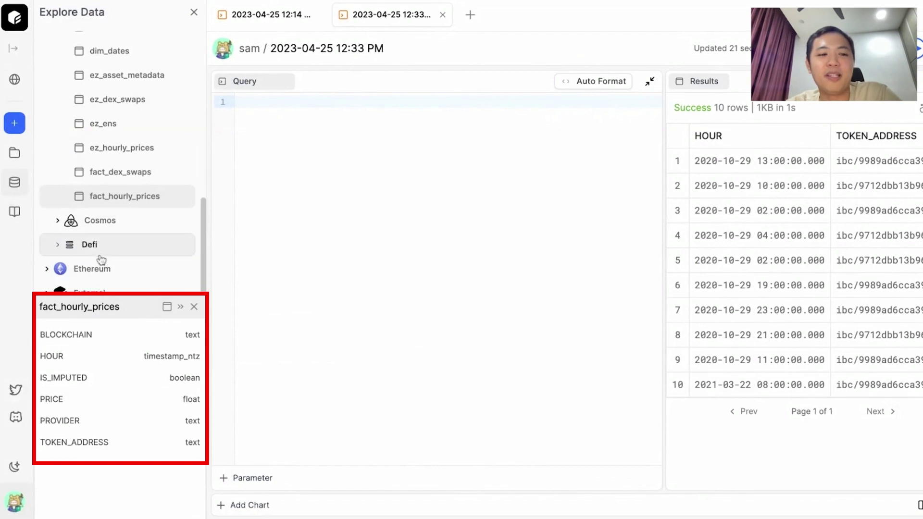
scroll(98, 258, "up", 2)
mouse_move(112, 281)
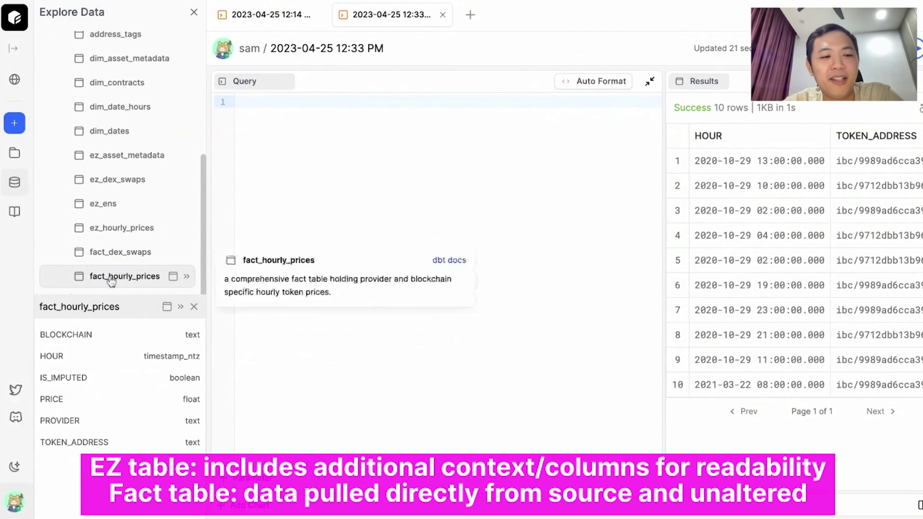
left_click(117, 234)
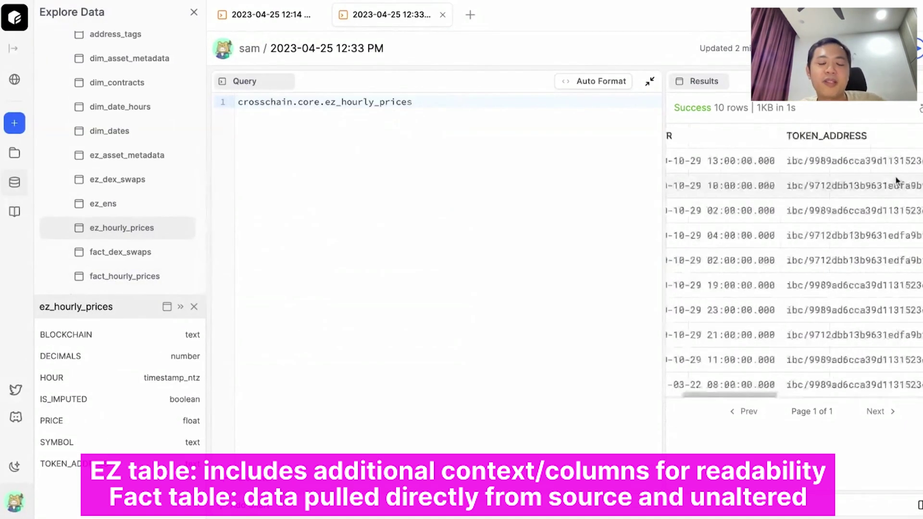
scroll(895, 175, "left", 2)
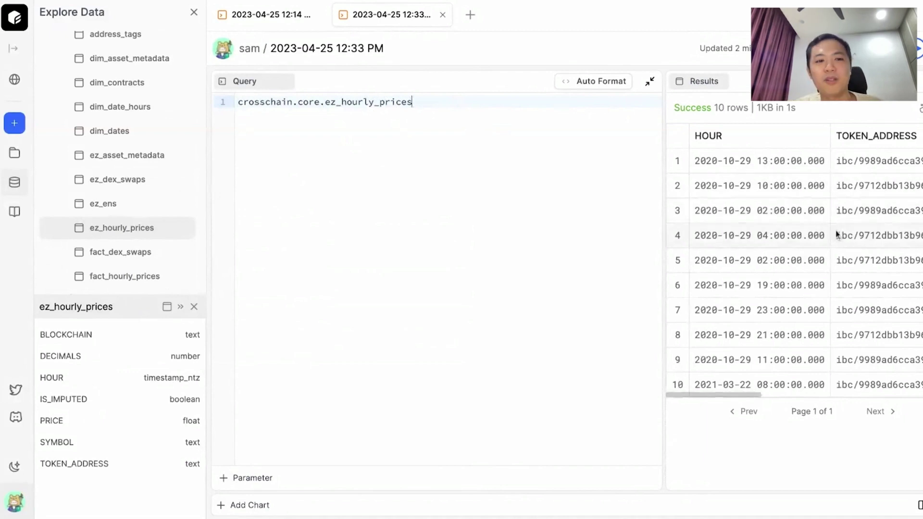
Step: Write and run 'select * from crosschain.core.ez_hourly_prices limit 10;'
key("Home")
type("select")
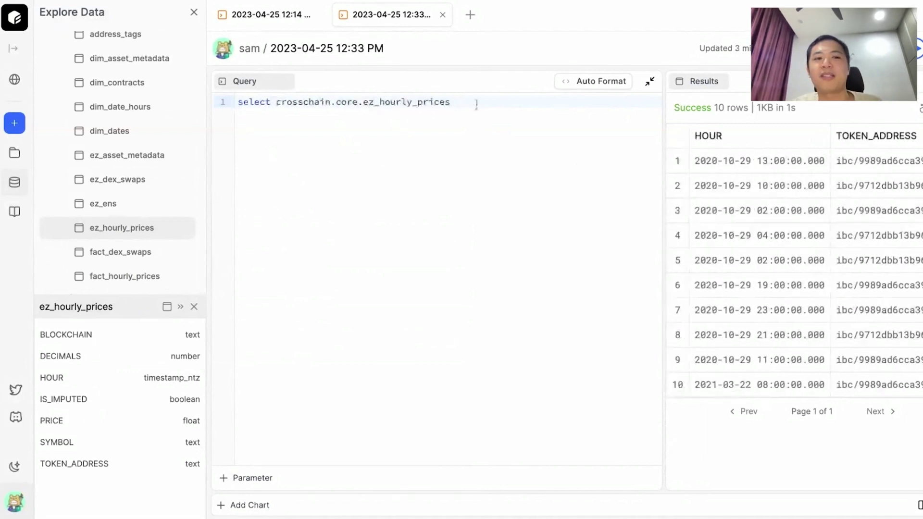
left_click_drag(476, 104, 239, 102)
type("s")
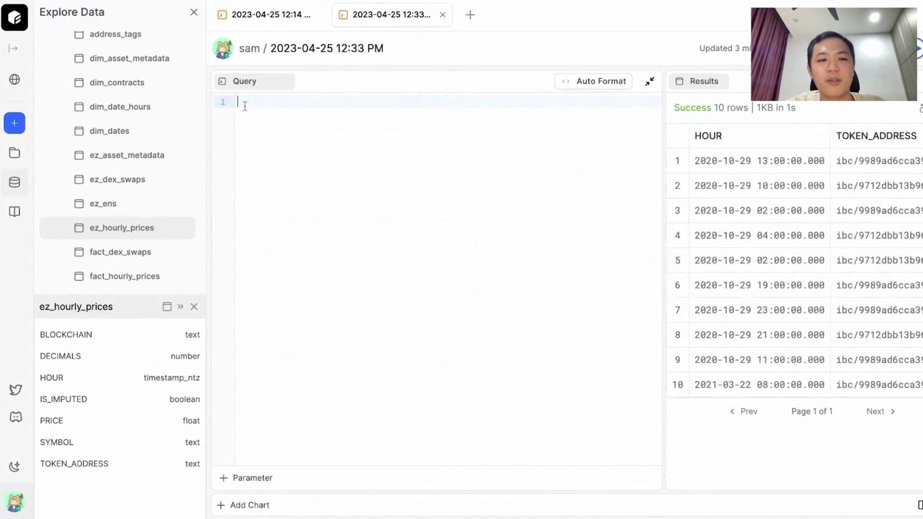
type("select *")
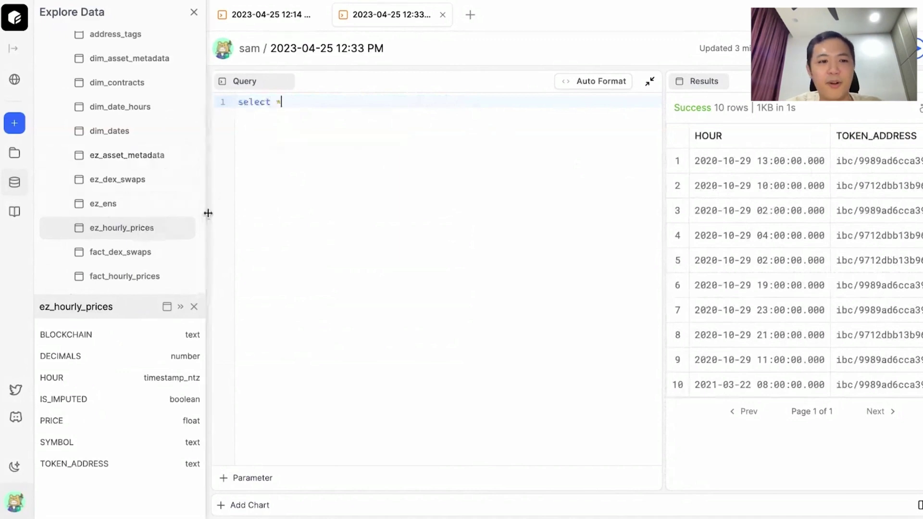
type(" from")
mouse_move(187, 231)
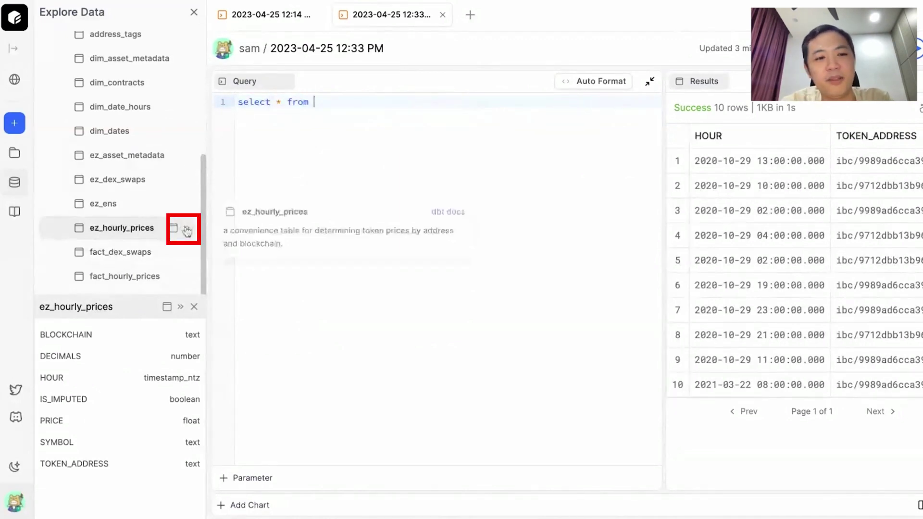
left_click(187, 231)
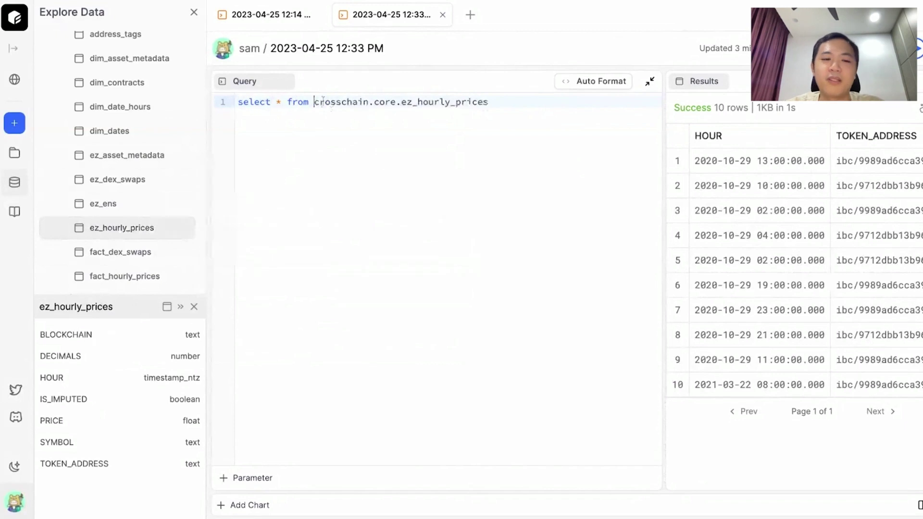
left_click(498, 102)
key("Return")
type("limit 10;")
key("ctrl+Return")
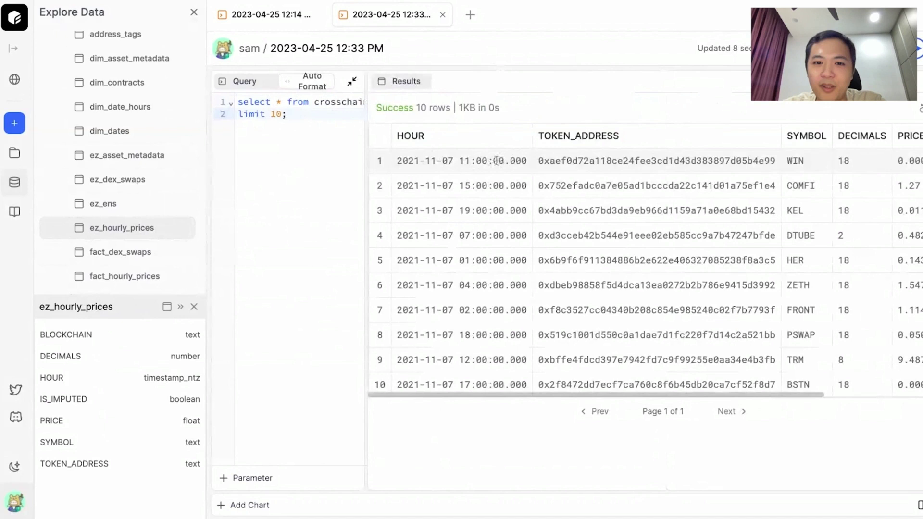
Step: Widen the editor and add a where token_address = ' filter with the pasted ARB address
scroll(577, 173, "right", 3)
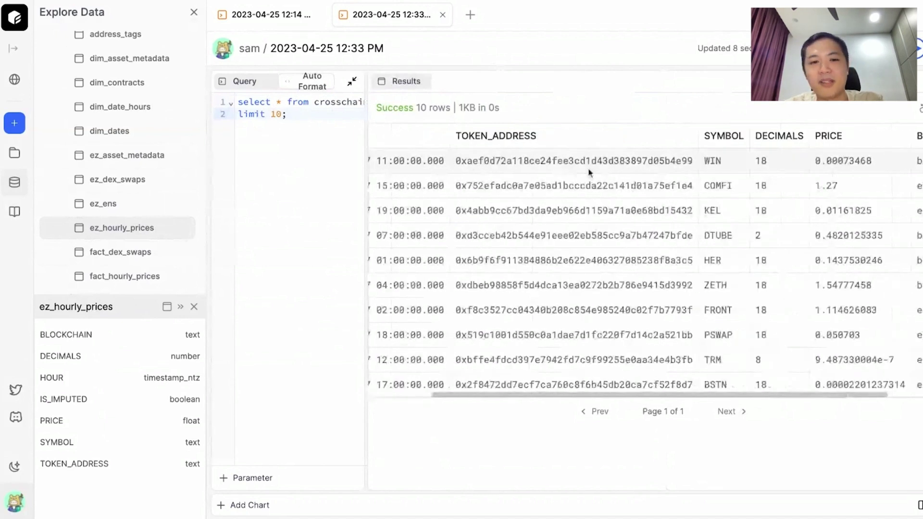
scroll(590, 172, "right", 3)
left_click_drag(345, 77, 514, 77)
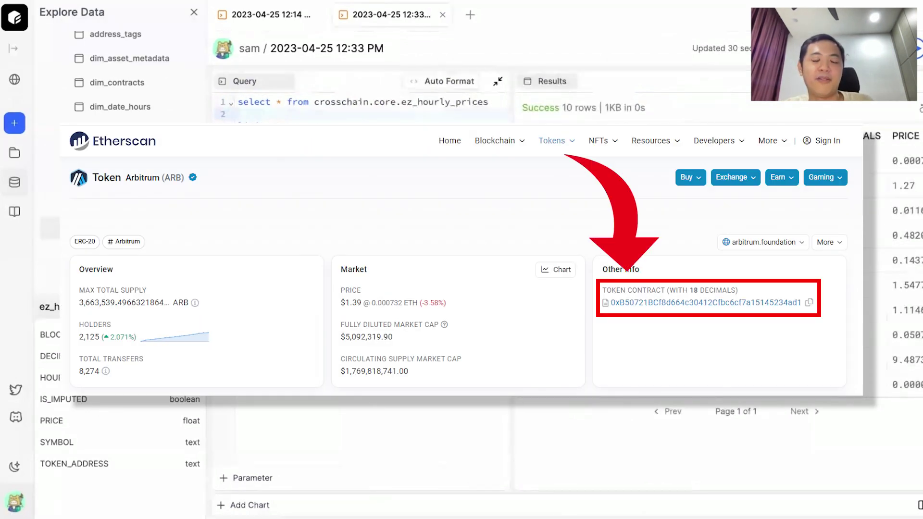
type("0xB50721BCf8d664c30412Cfbc6cf7a15145234ad1")
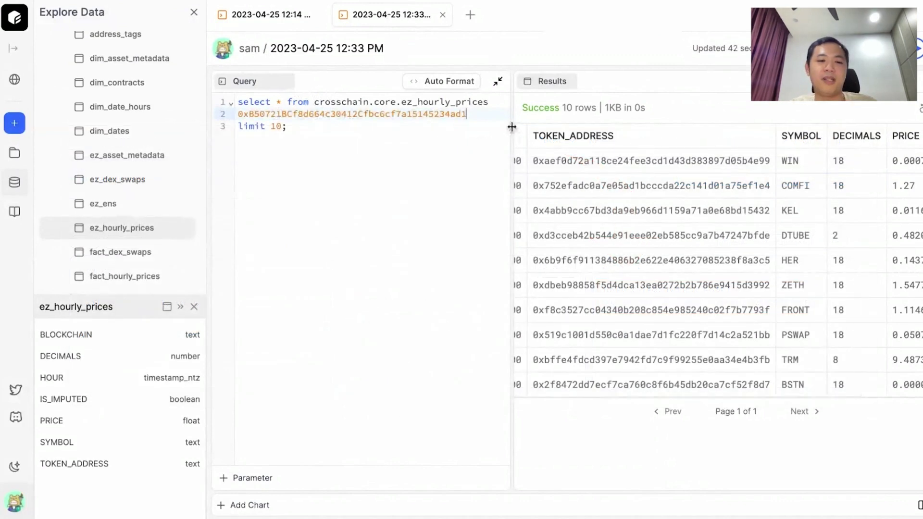
left_click_drag(512, 126, 556, 127)
key("Home")
type("where to")
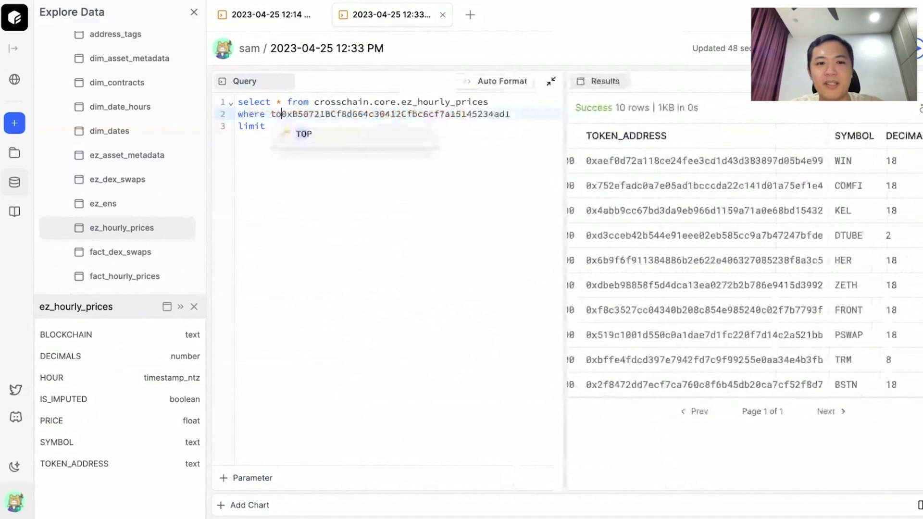
type("ken_addre")
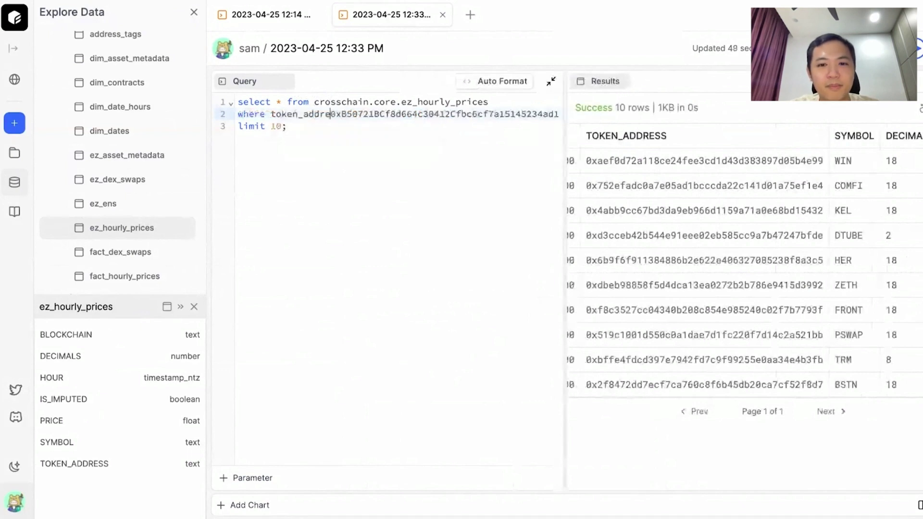
type("ss = '")
Step: Hide the sidebar, wrap the ARB address in lower(), and run the query
left_click(193, 15)
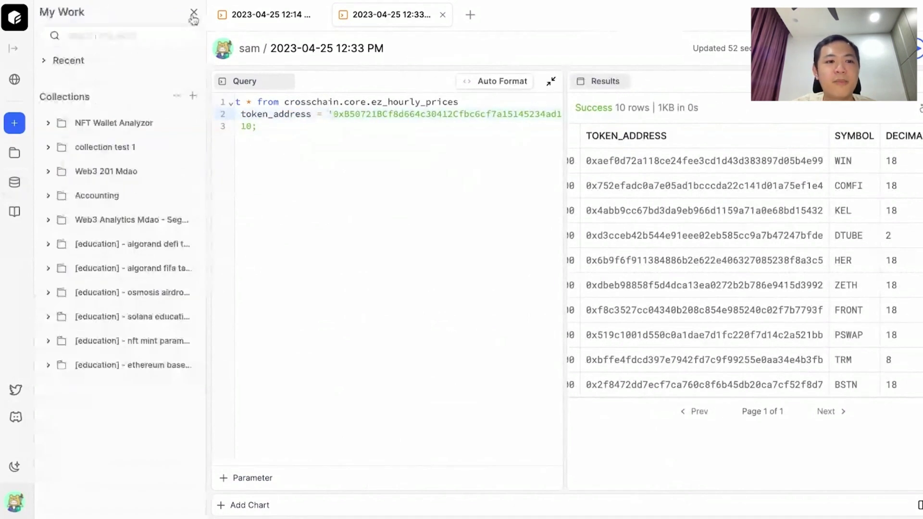
left_click(193, 15)
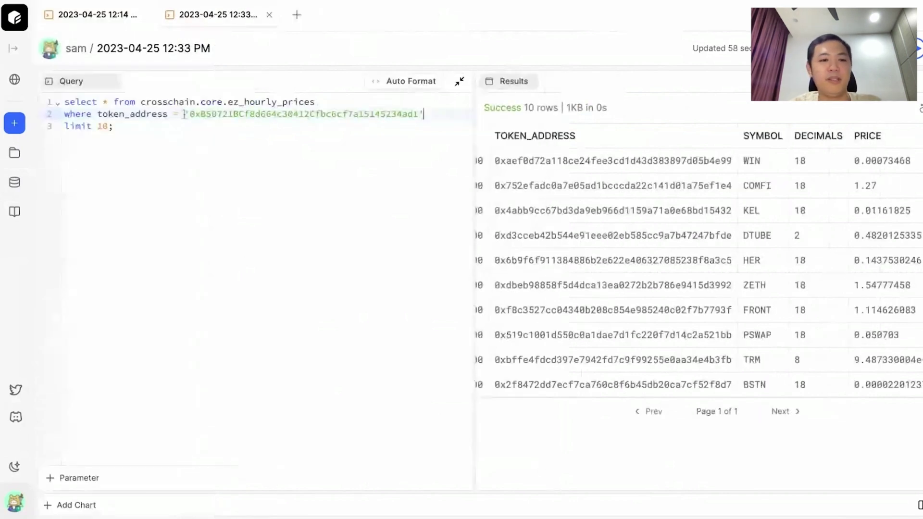
left_click(183, 114)
type("lower(")
left_click(464, 114)
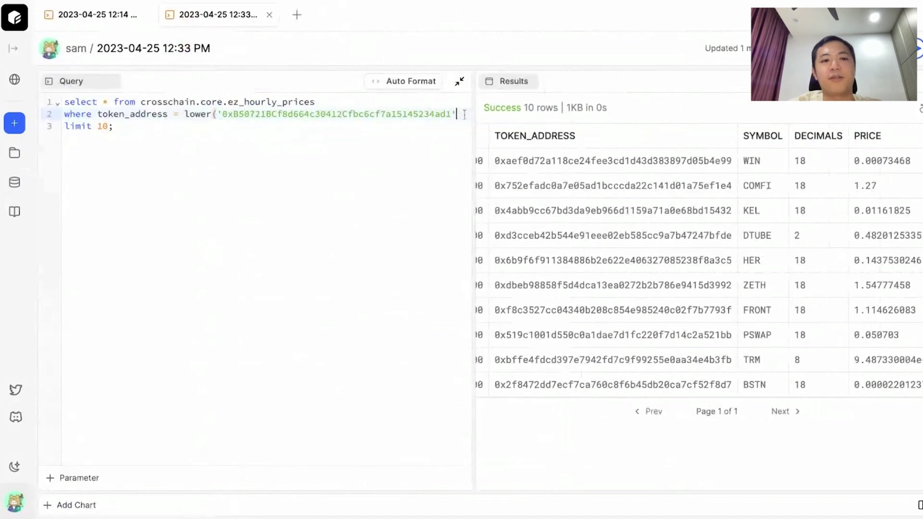
type(")")
key("ctrl+Return")
Step: Move the from clause onto its own line and remove the * from select
left_click(113, 102)
key("Return")
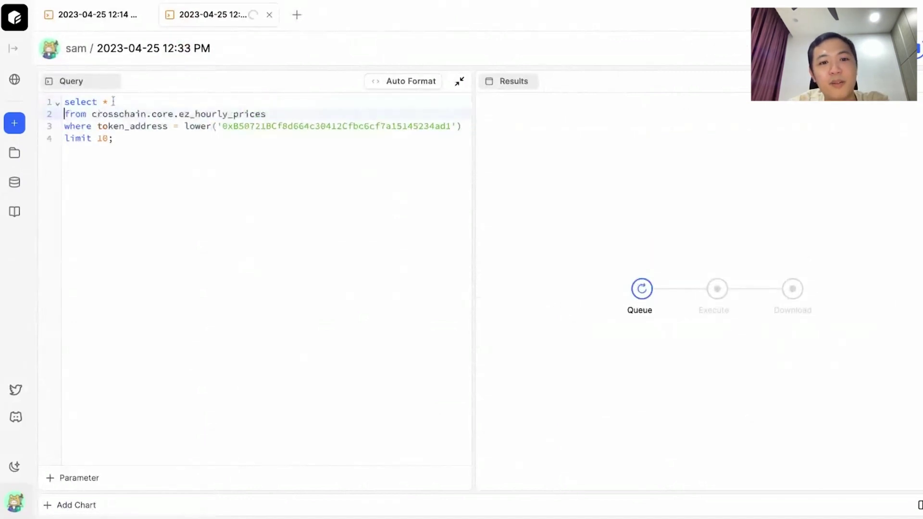
key("Return")
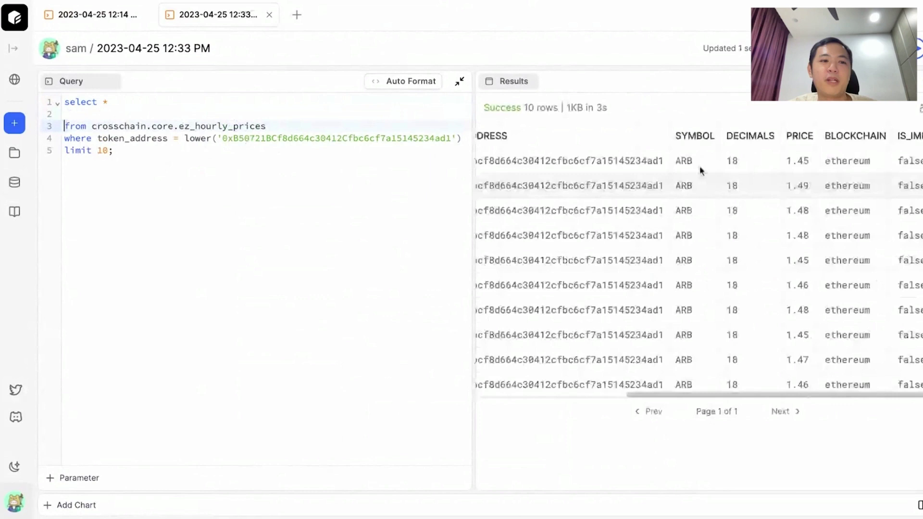
scroll(701, 171, "left", 5)
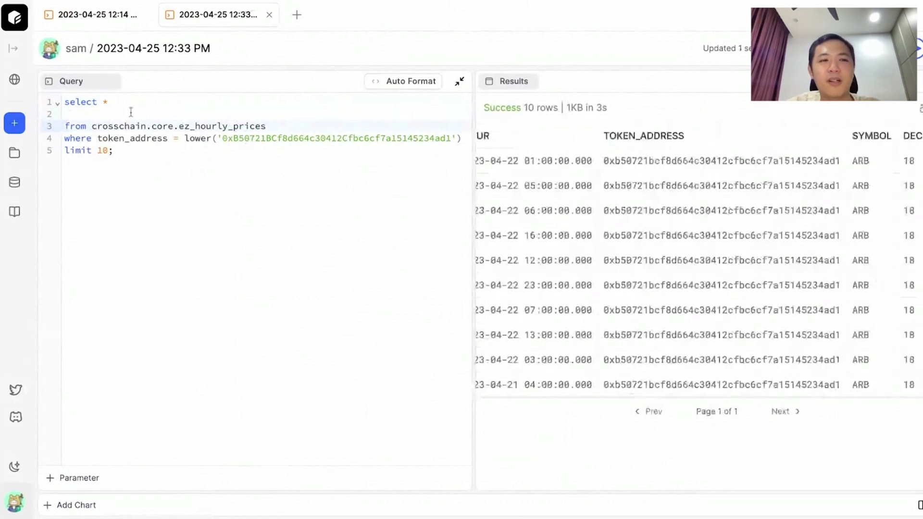
left_click(130, 102)
key("BackSpace")
key("Return")
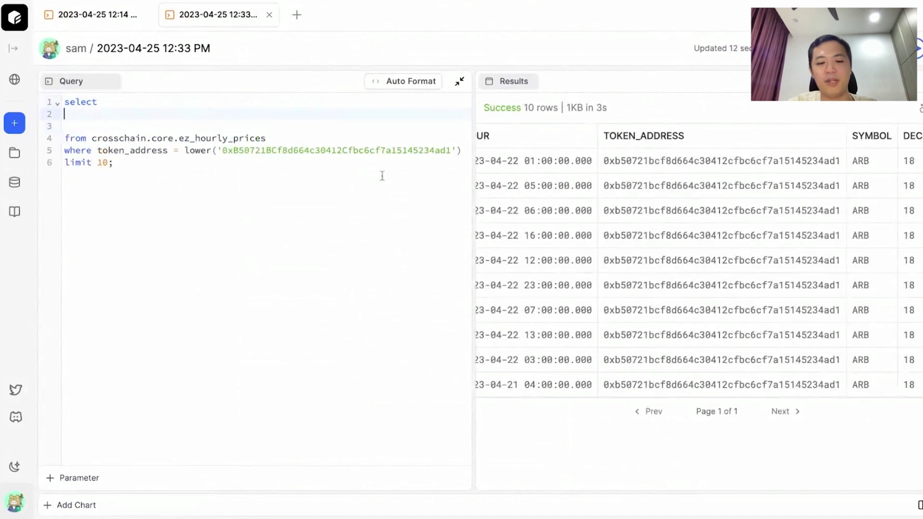
Step: Set the select list to hour, symbol, price on separate lines
scroll(529, 232, "left", 2)
type("hour,")
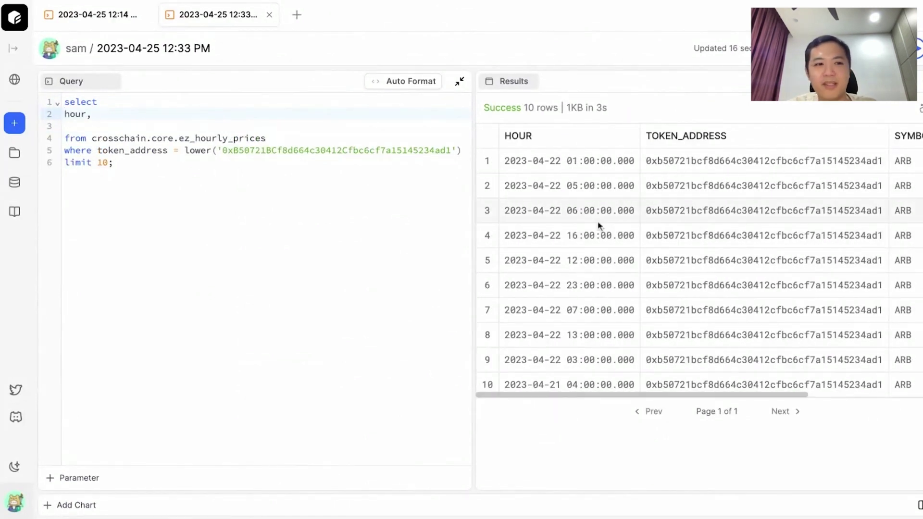
scroll(674, 162, "right", 3)
left_click(244, 128)
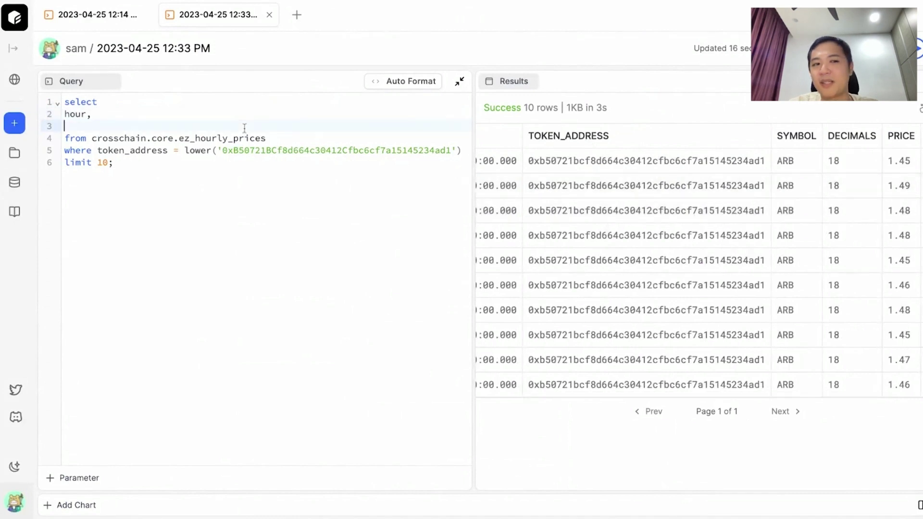
type("symbol,")
key("Return")
scroll(706, 280, "right", 1)
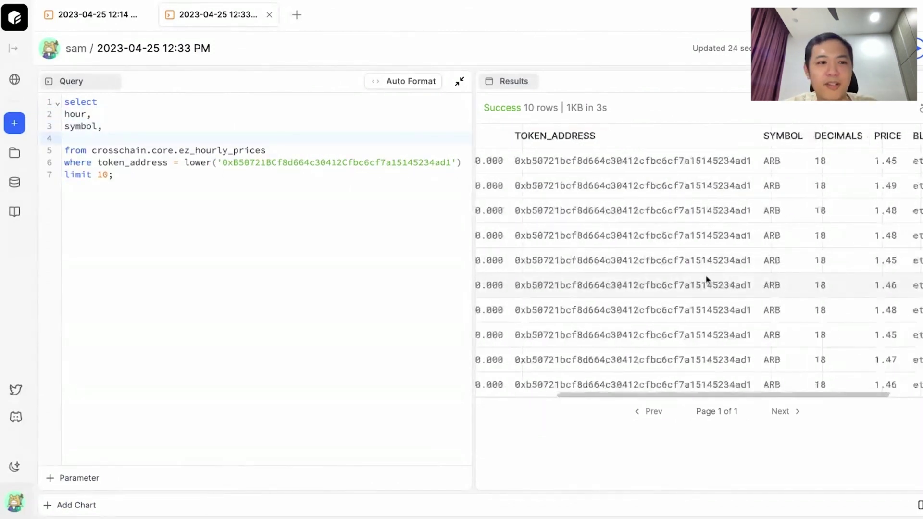
scroll(706, 280, "right", 2)
type("price")
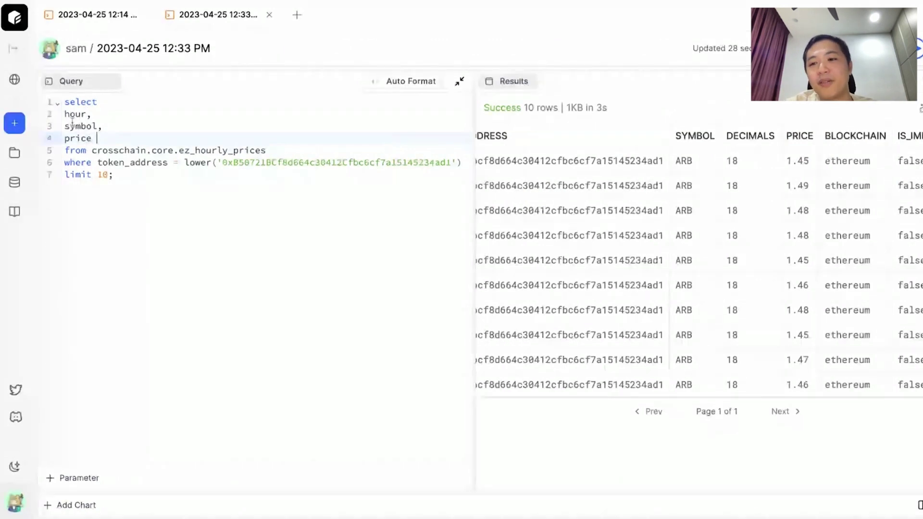
Step: Add the hour >= current_date() - 7 condition and run, returning 169 rows
scroll(545, 166, "left", 3)
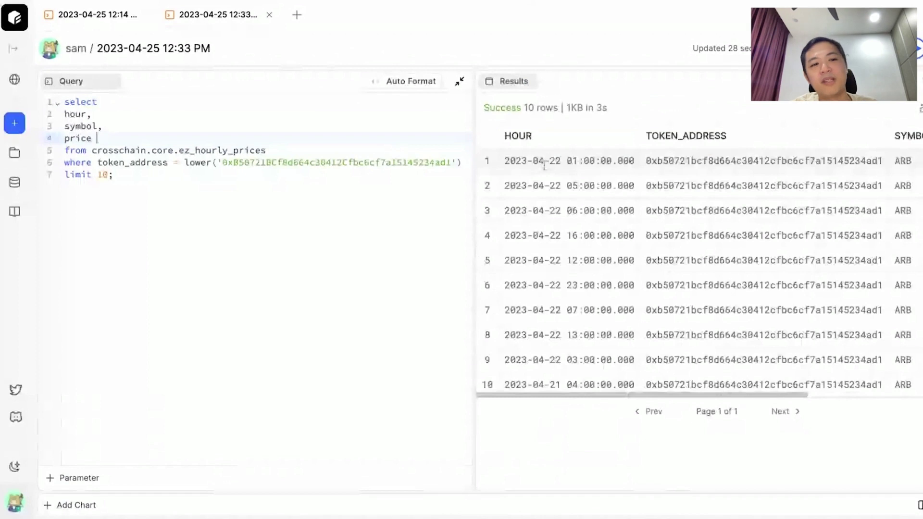
scroll(545, 166, "right", 3)
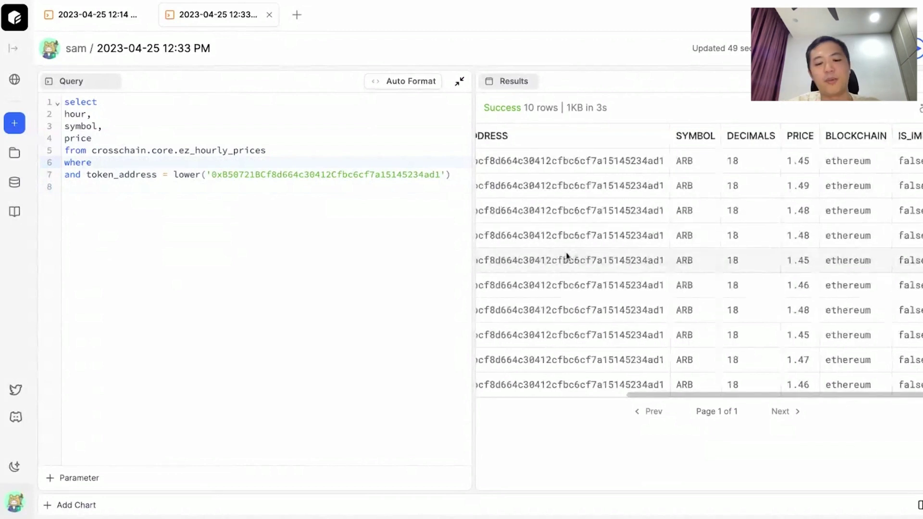
scroll(567, 256, "left", 3)
type("h")
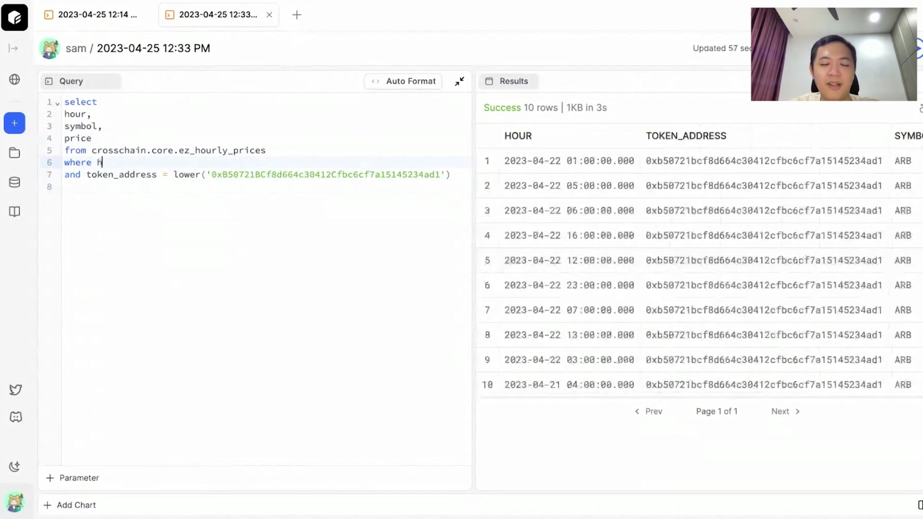
type("our >= ")
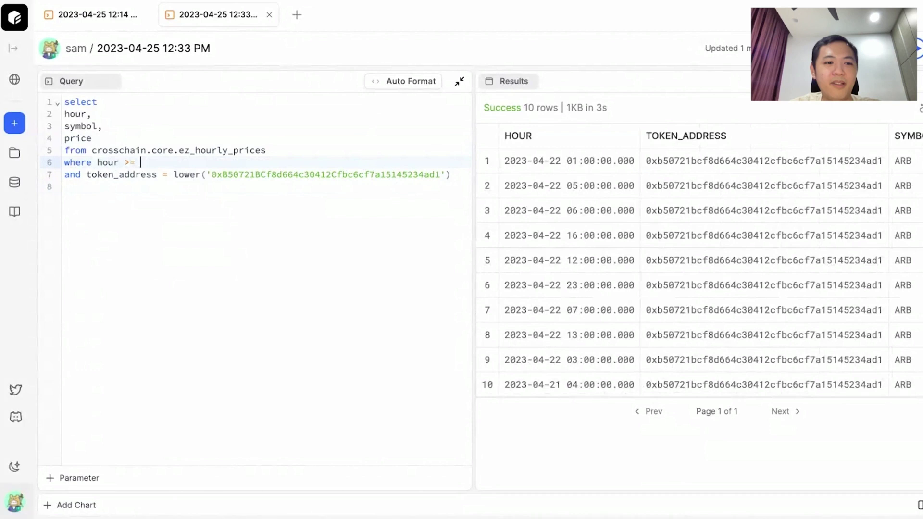
type("current_date() - 7")
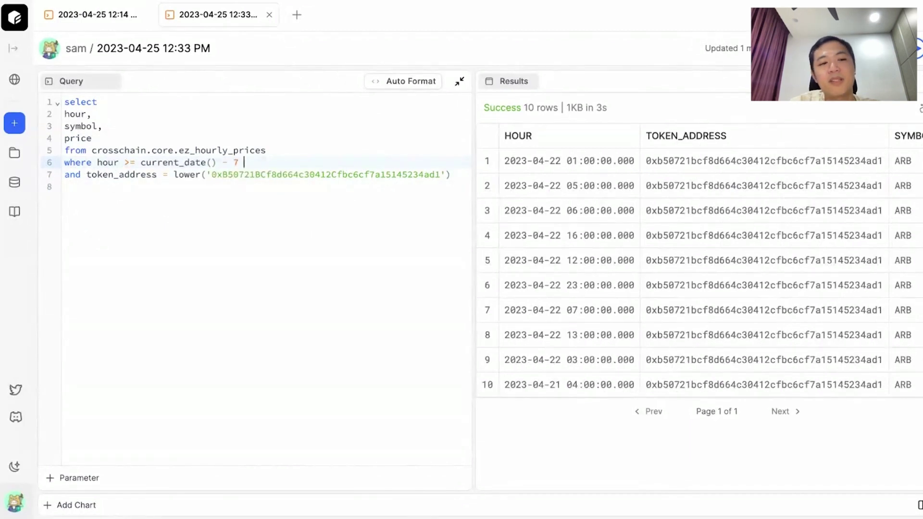
key("ctrl+Return")
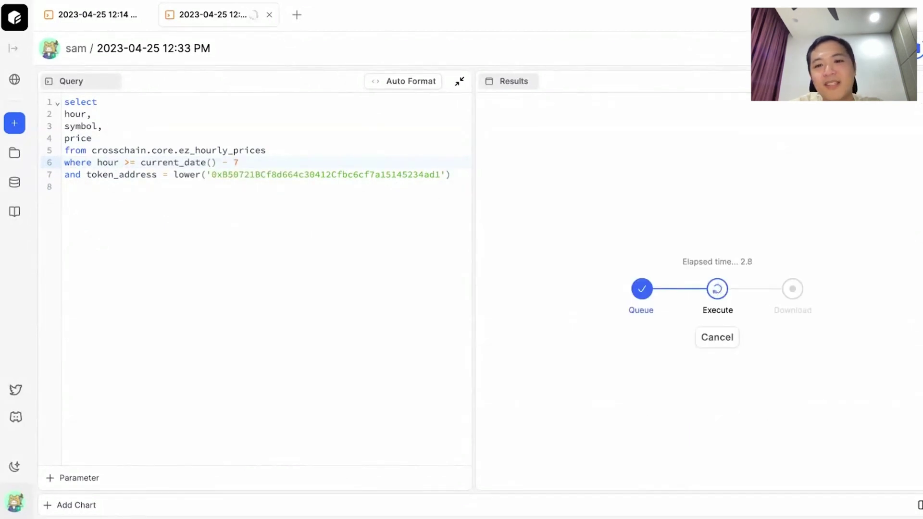
scroll(598, 287, "down", 1)
scroll(597, 287, "up", 1)
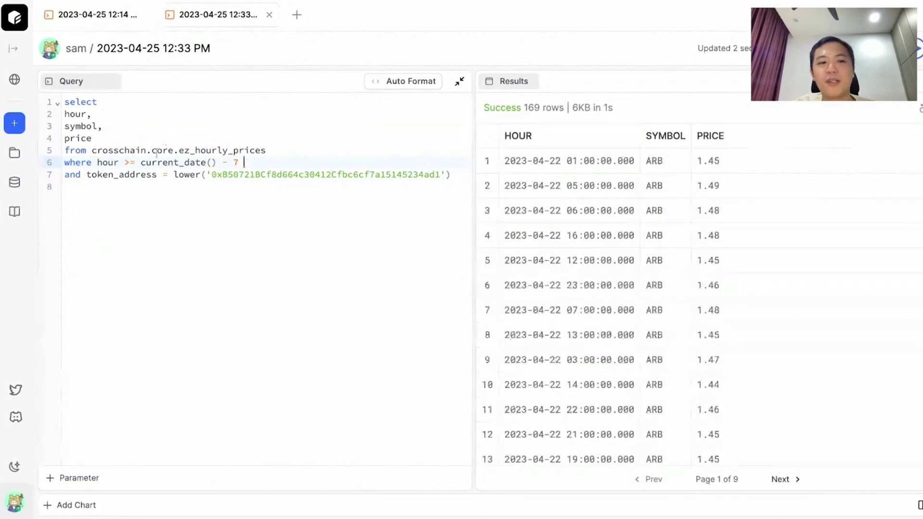
Step: Turn the address condition into token_address IN (...) with ARB and the pasted MATIC address
left_click(163, 178)
key("Delete")
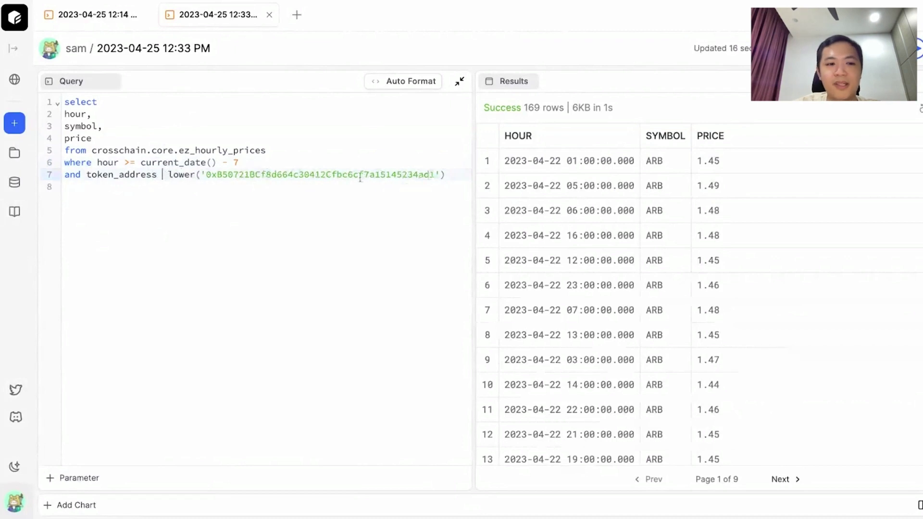
key("Return")
key("Left")
type("IN ()")
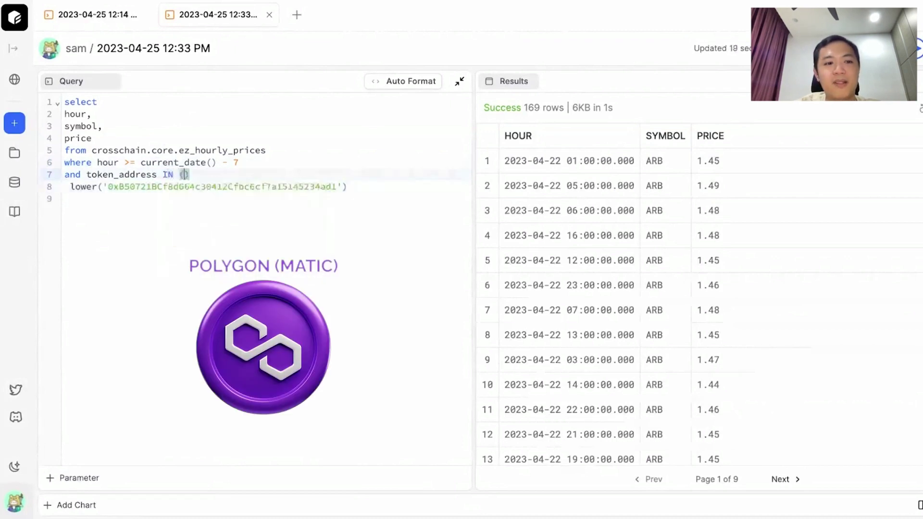
key("Down")
key("End")
key("Return")
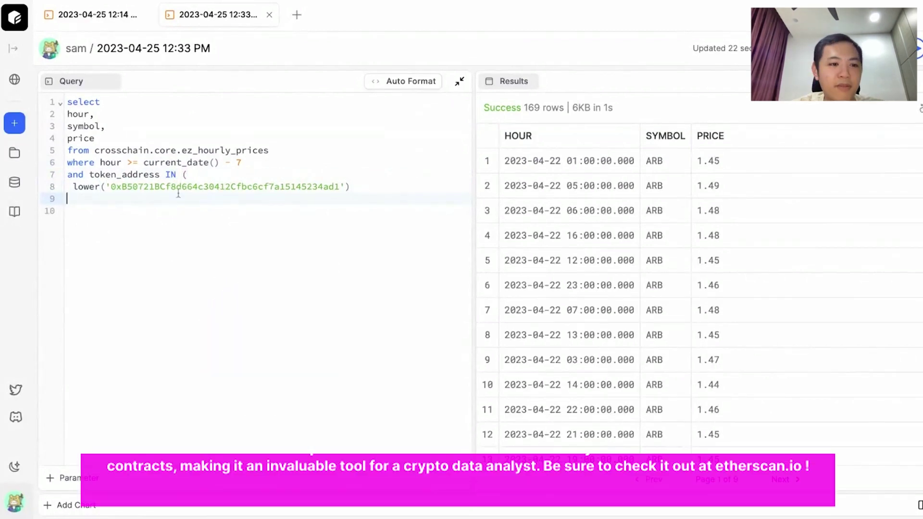
key("BackSpace")
type(",")
key("Return")
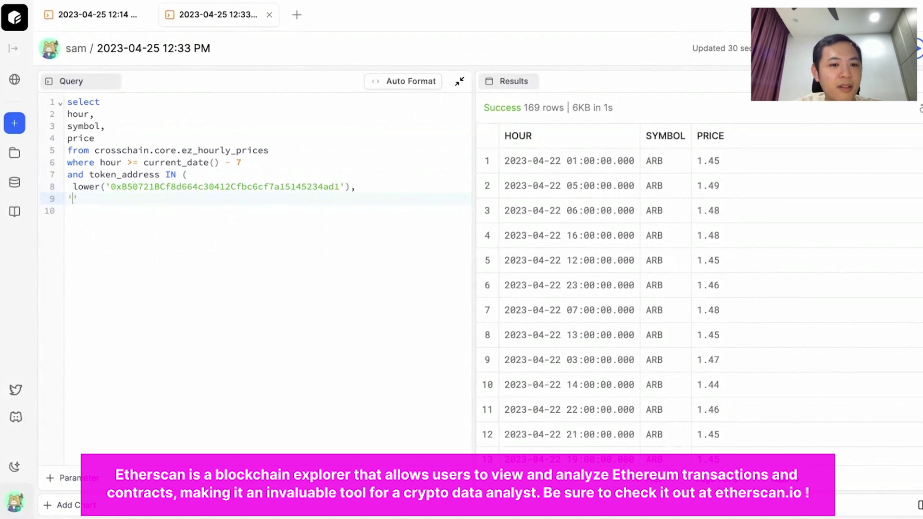
type("'0x7d1afa7b718fb893db30a3abc0cfc608aacfebb0'")
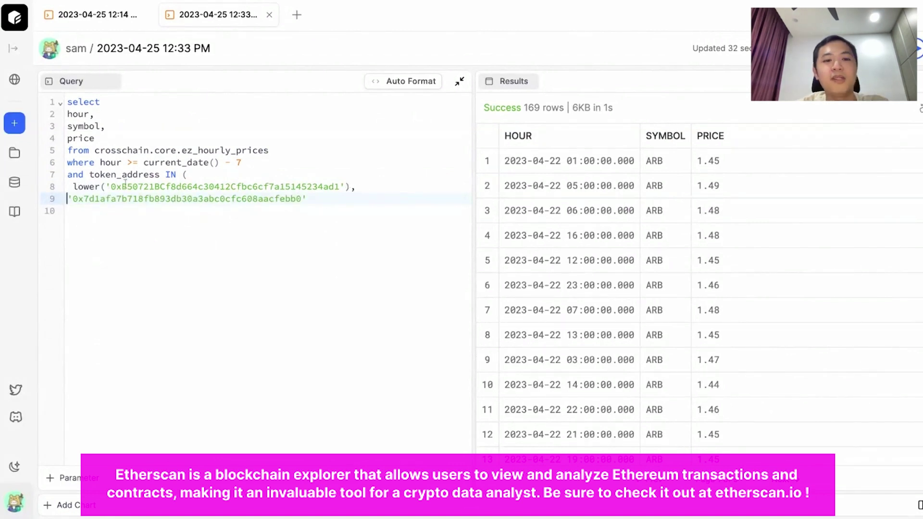
Step: Close the IN list, run the query for 338 rows, and sort by SYMBOL
left_click(357, 187)
left_click(346, 197)
key("Return")
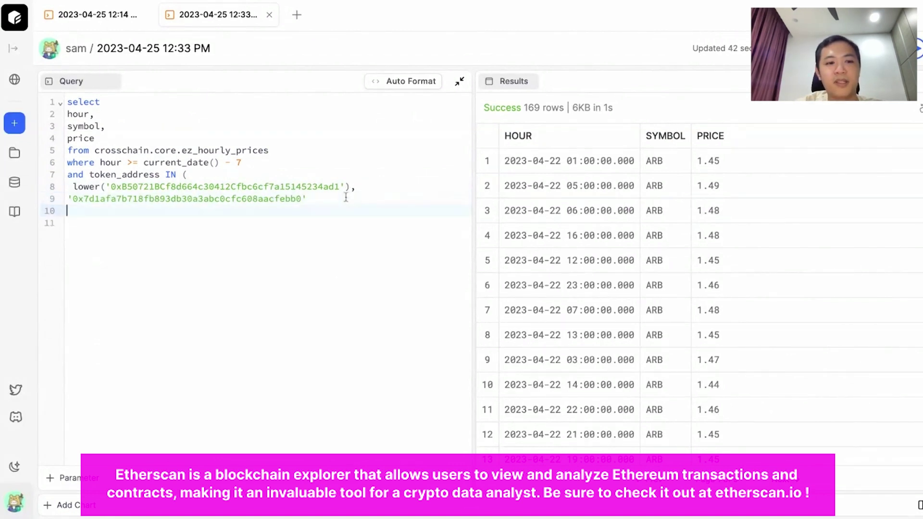
type(")")
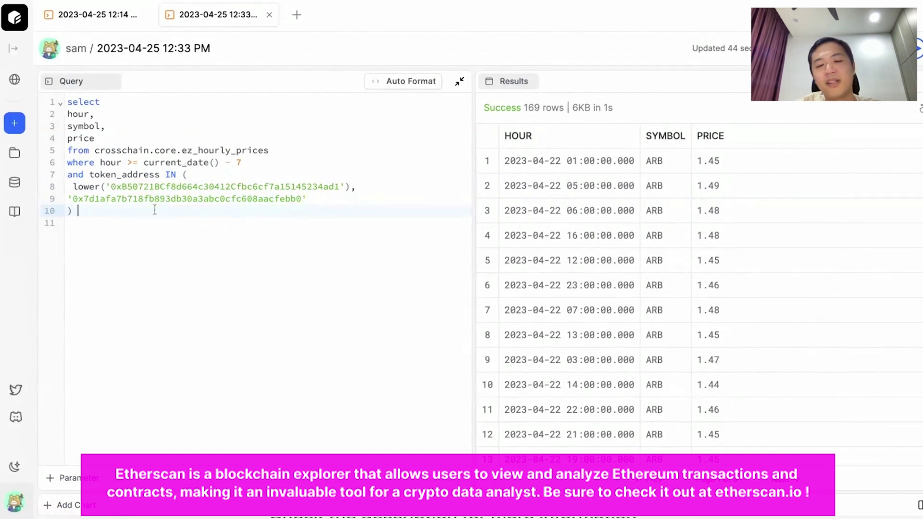
key("ctrl+Return")
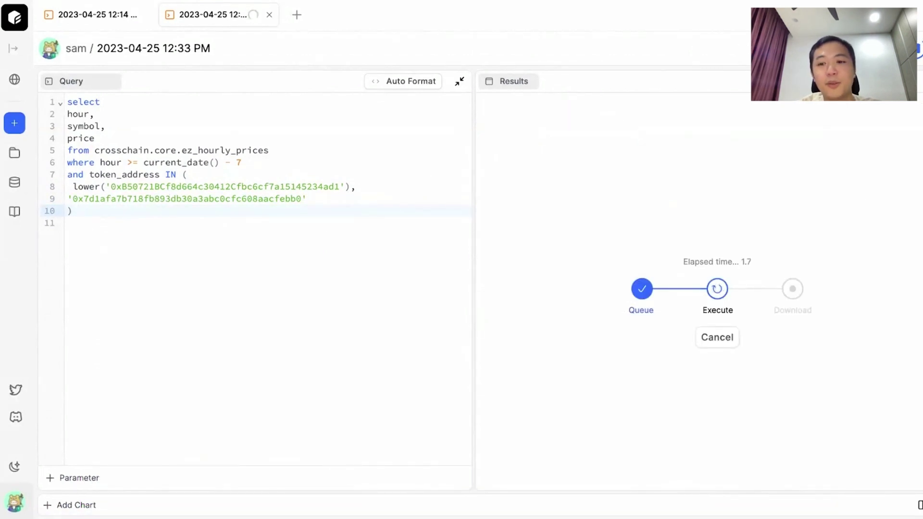
left_click(666, 135)
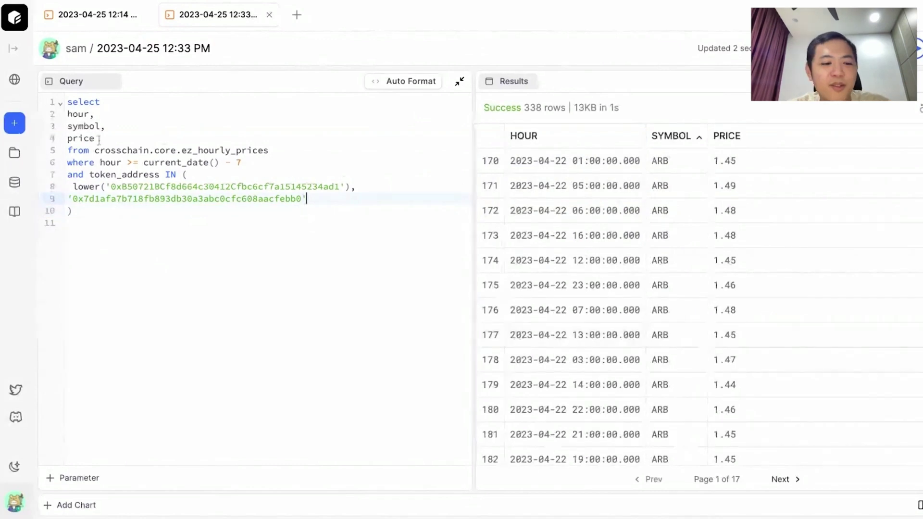
Step: Add a line chart from the query results
left_click(206, 221)
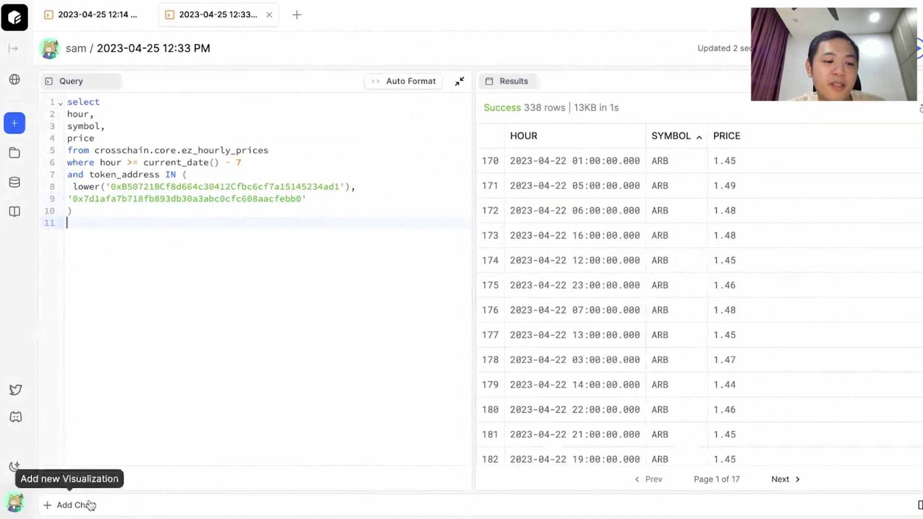
left_click(90, 505)
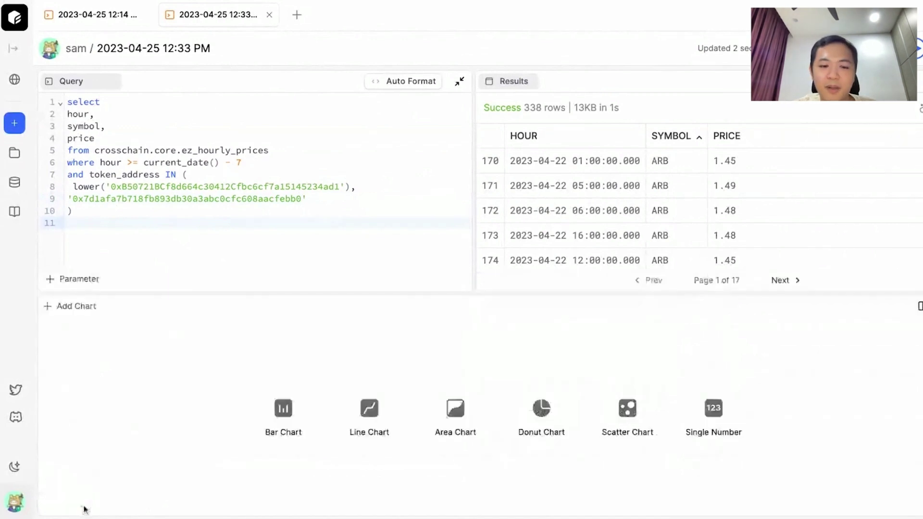
left_click(368, 414)
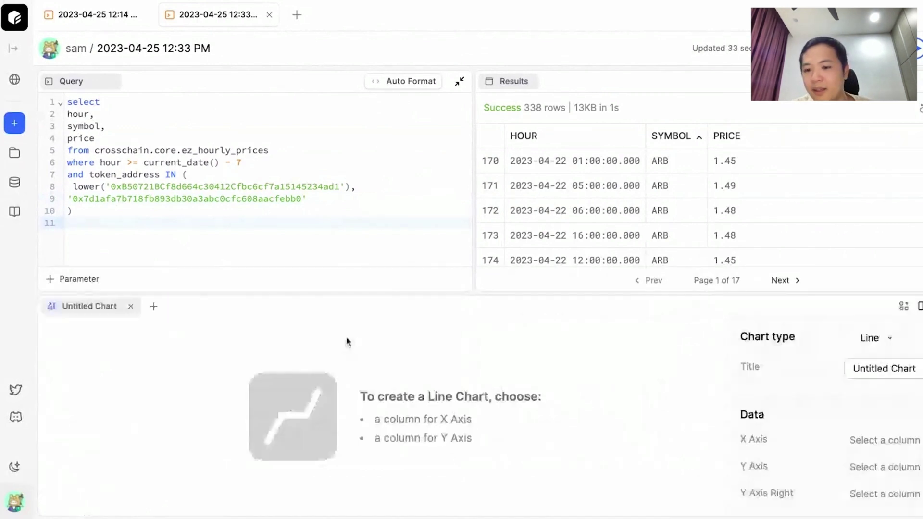
Step: Plot PRICE against HOUR on the line chart, grouped by SYMBOL
scroll(882, 399, "down", 2)
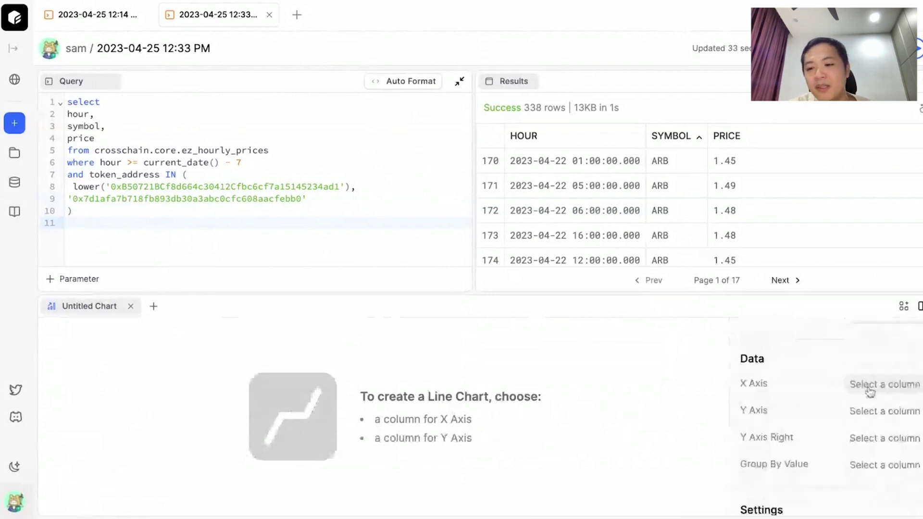
left_click(870, 392)
left_click(860, 409)
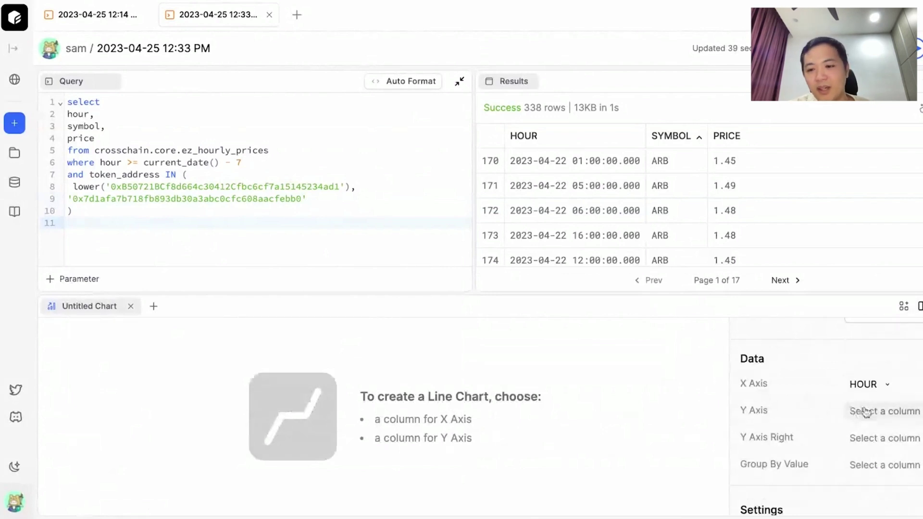
left_click(863, 413)
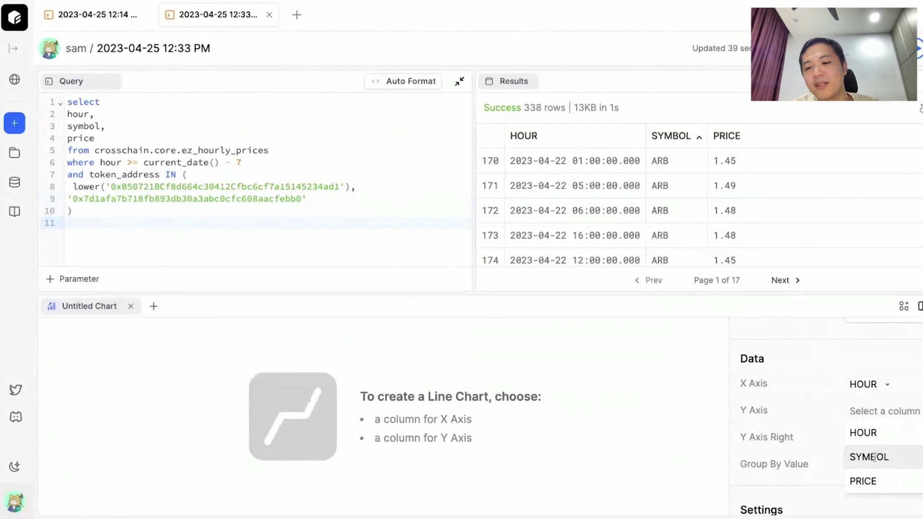
left_click(863, 477)
scroll(836, 435, "down", 1)
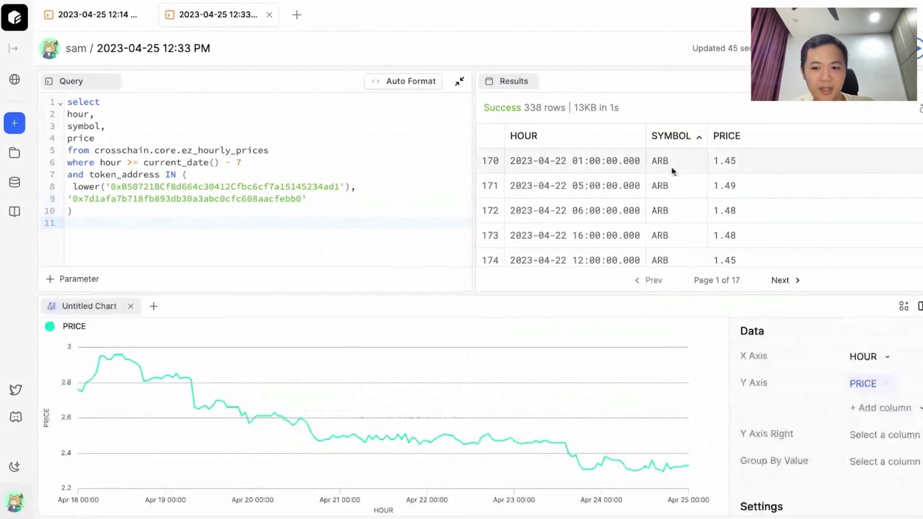
scroll(812, 459, "down", 1)
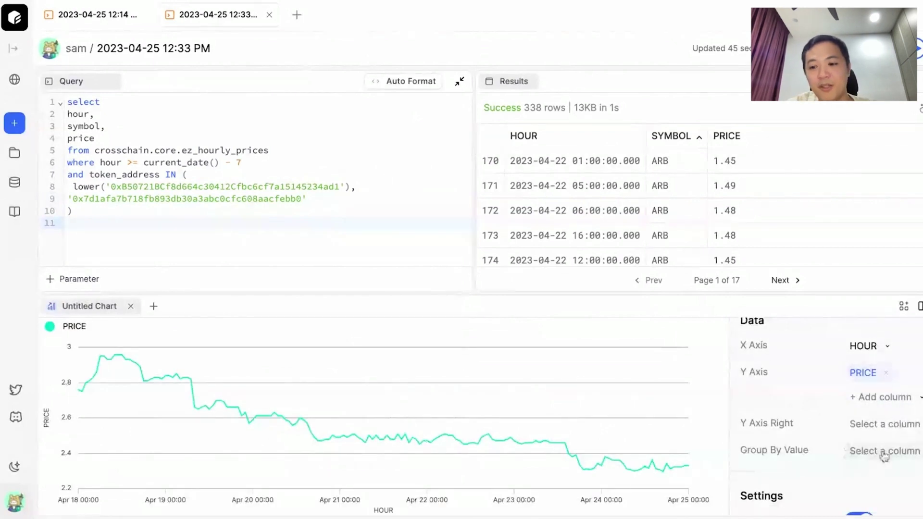
left_click(884, 456)
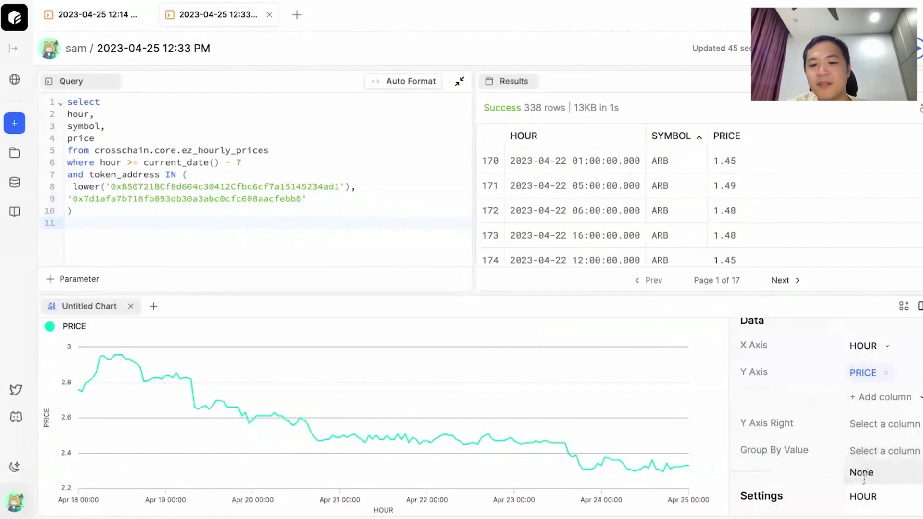
left_click(864, 478)
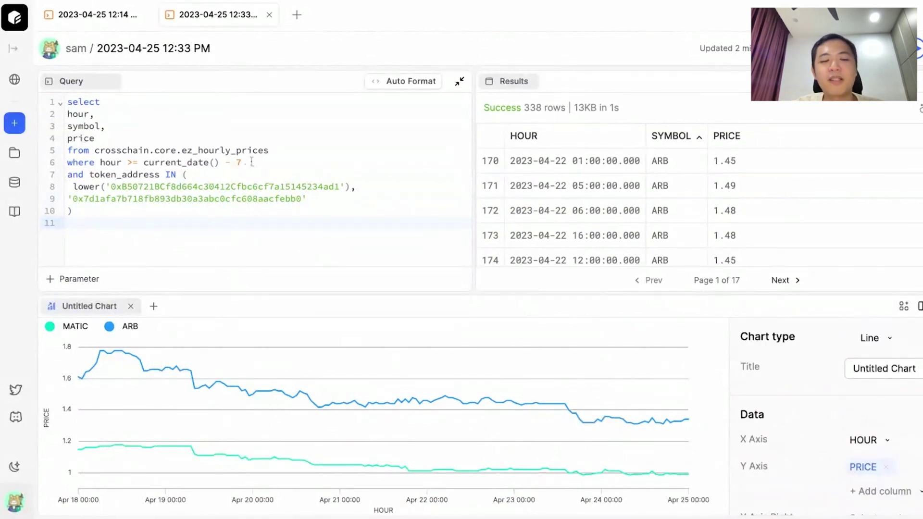
Step: Wrap the existing query in /* and */ and start a new line beneath it
left_click_drag(269, 151, 155, 151)
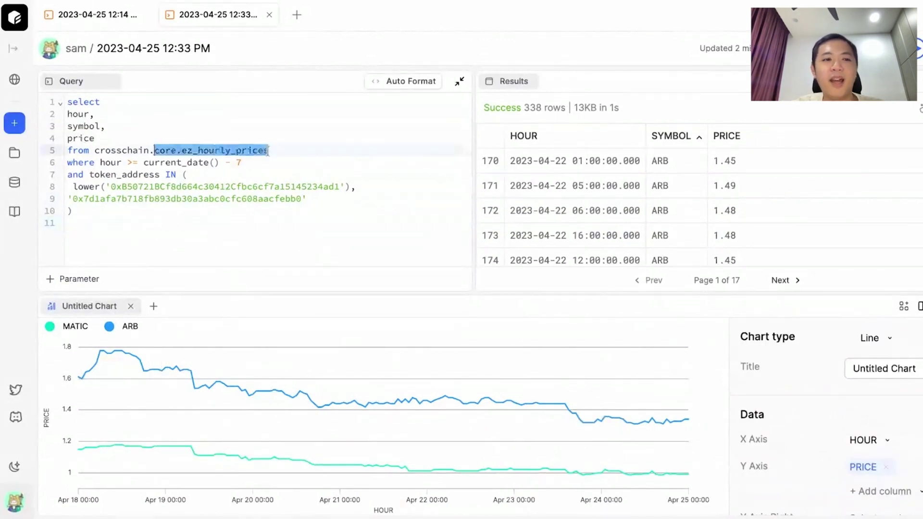
left_click(118, 233)
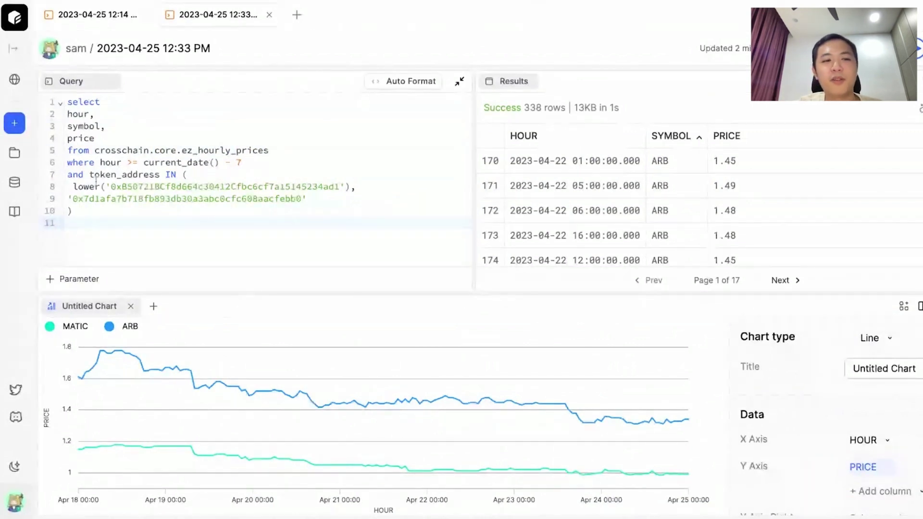
key("ctrl+a")
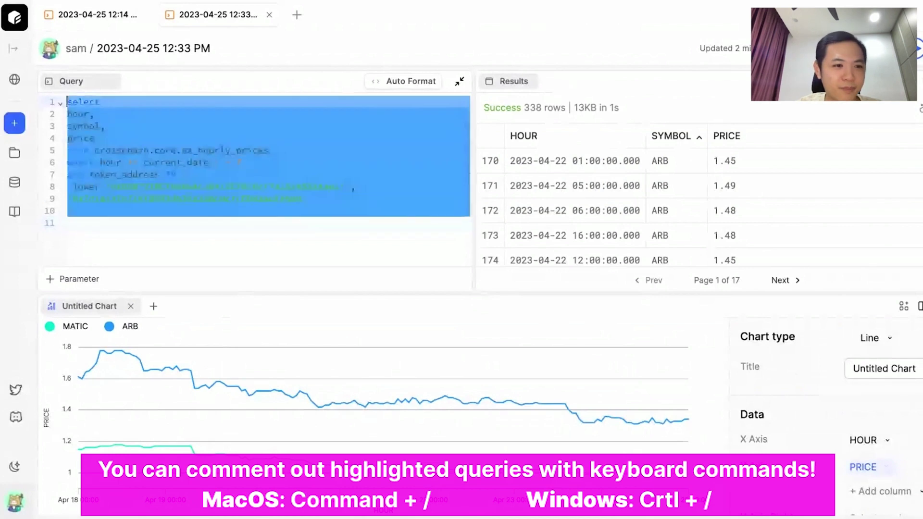
left_click(68, 101)
key("Return")
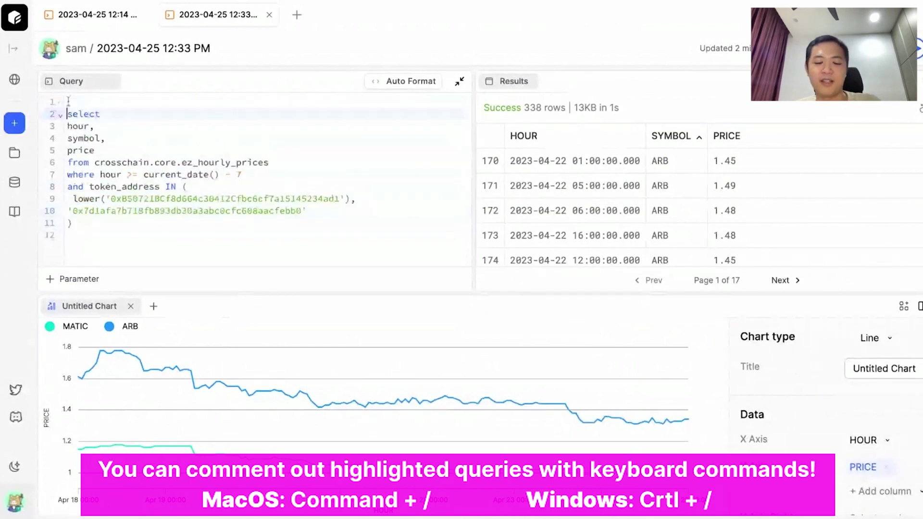
left_click(67, 101)
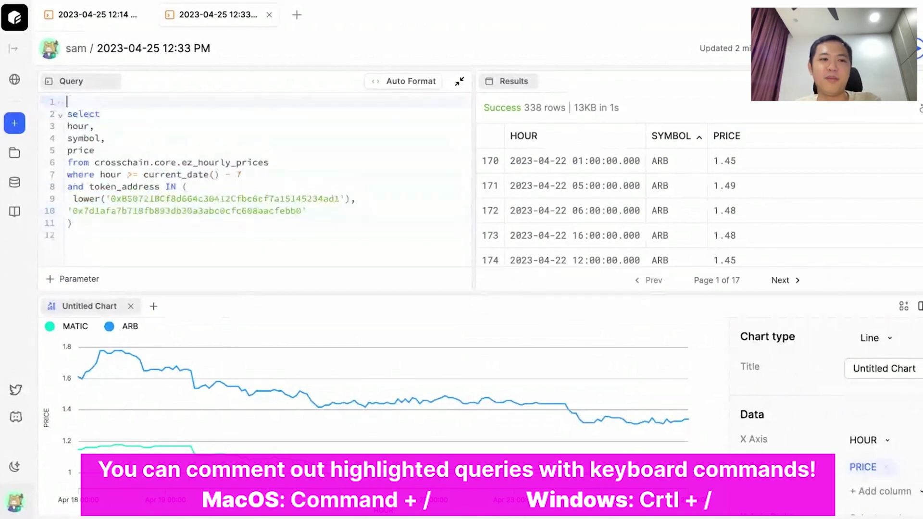
type("/*")
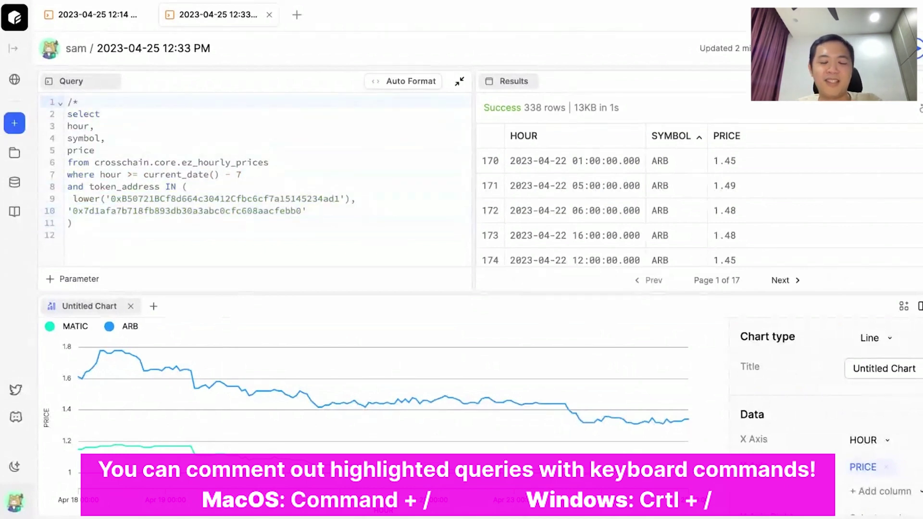
left_click(102, 224)
key("Return")
type("*/")
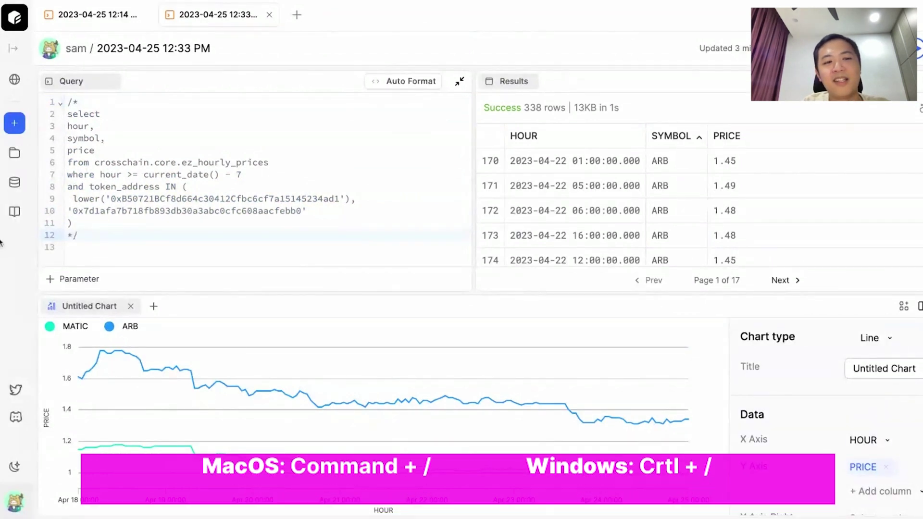
left_click(102, 247)
type("dsf")
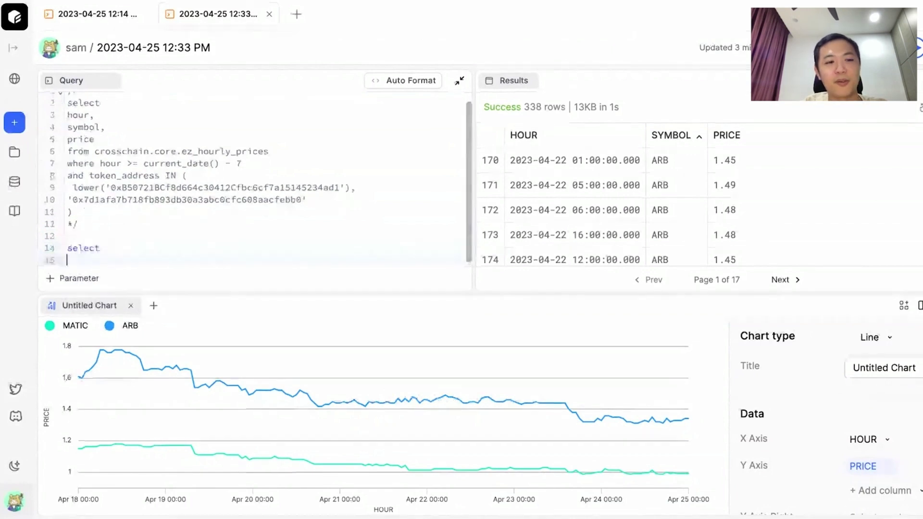
Step: Write and run 'select * from crosschain.core.ez_hourly_prices limit 10;' below the comment
type("from crosschain.core.ez_hourly_prices")
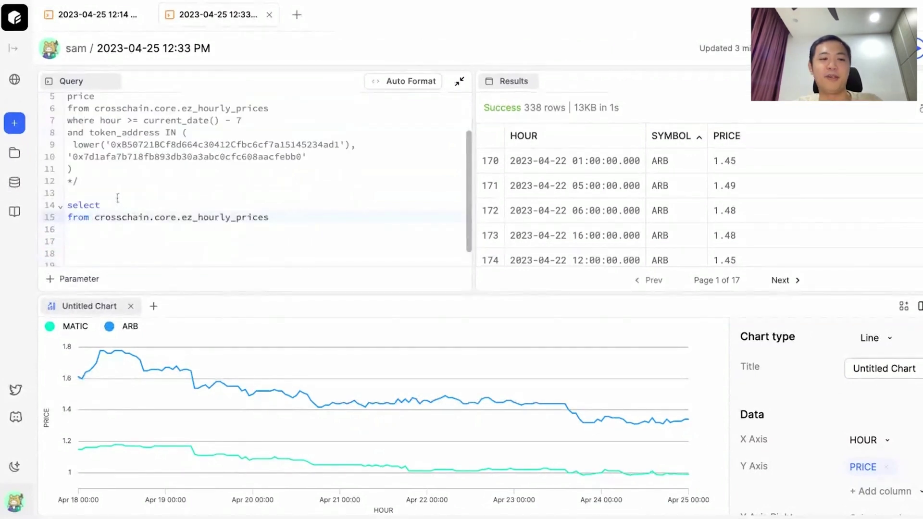
left_click(121, 203)
key("BackSpace")
type("*")
left_click(282, 218)
key("Return")
type("li")
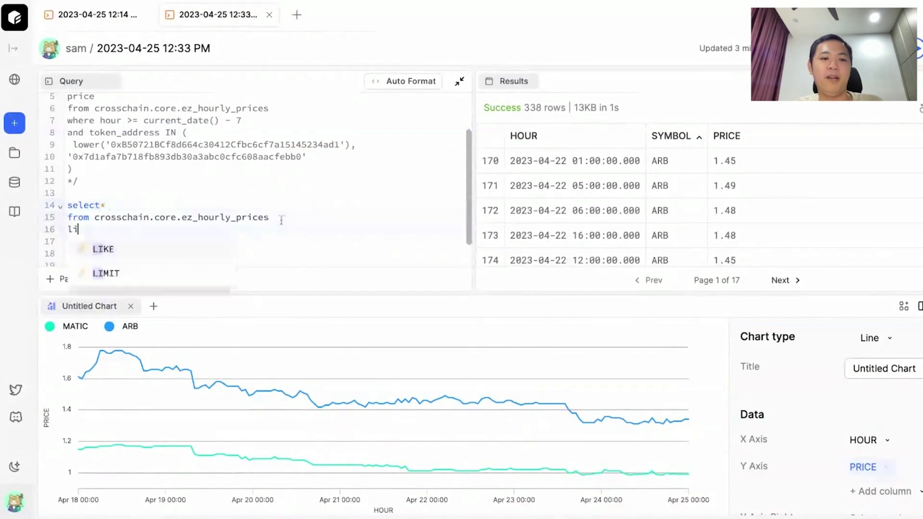
type("mit 10;")
key("ctrl+Return")
Step: Add the filter where blockchain = 'cosmos' and re-run the query
left_click(325, 213)
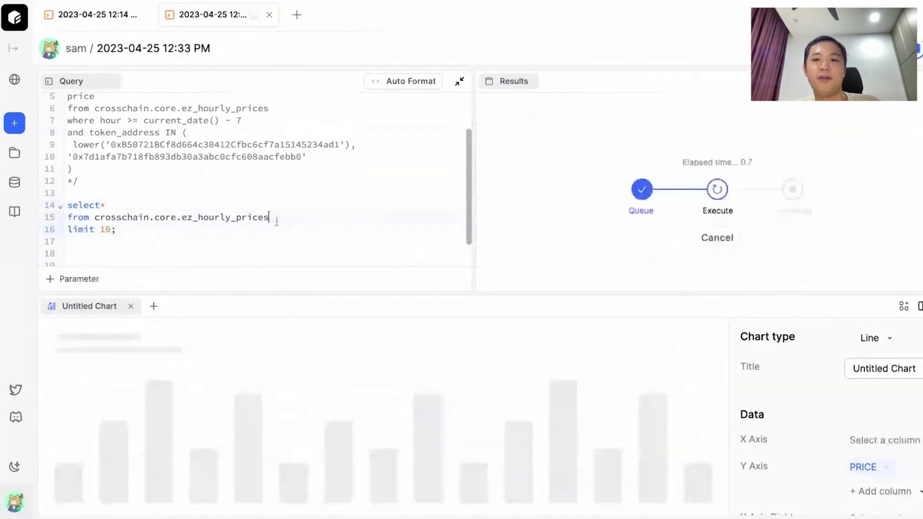
key("Return")
type("where")
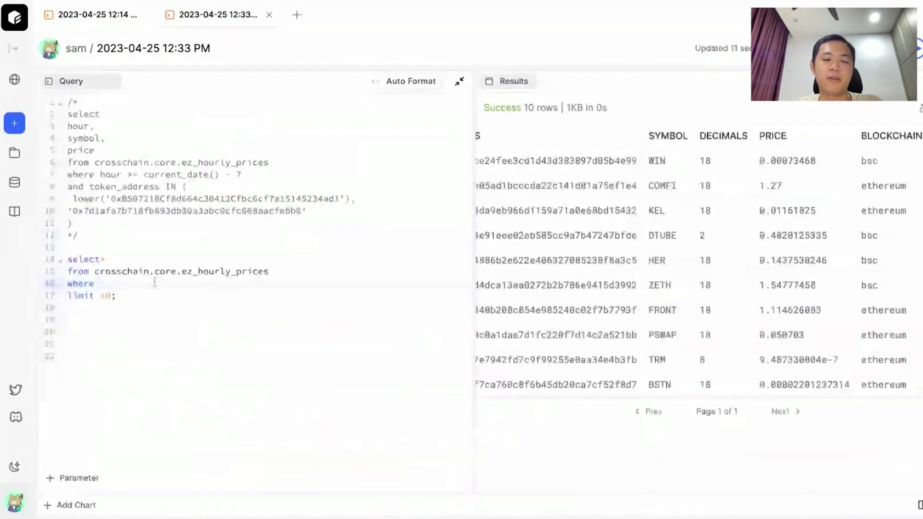
type("blockchain = 'cosmos")
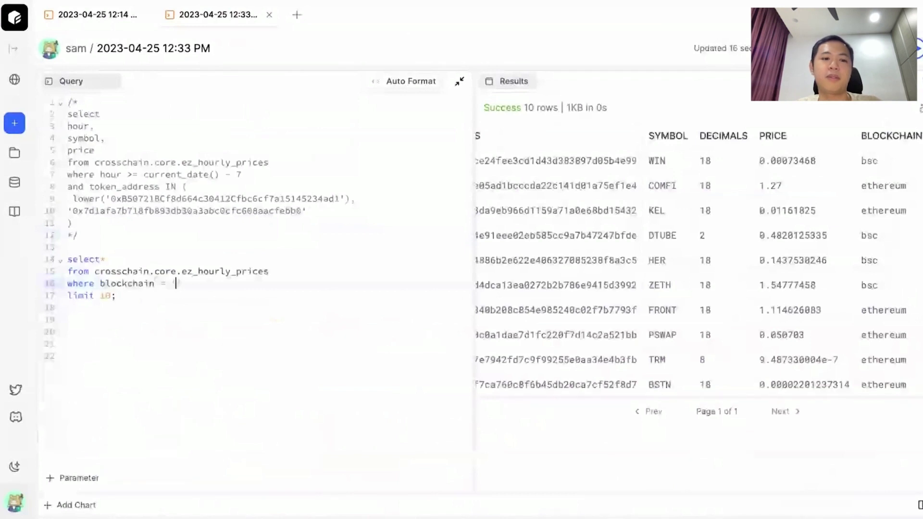
key("ctrl+Return")
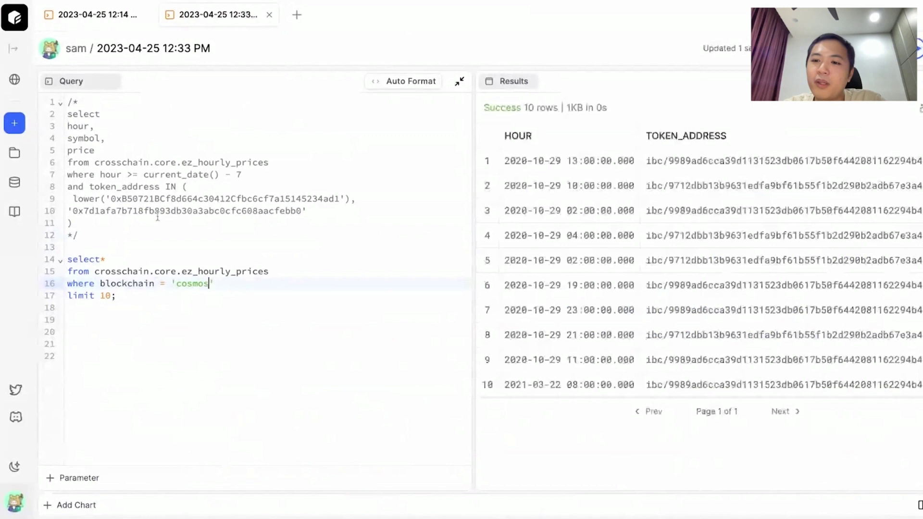
Step: Scroll through the cosmos results and examine the ibc/ prefixed token addresses
scroll(657, 223, "right", 5)
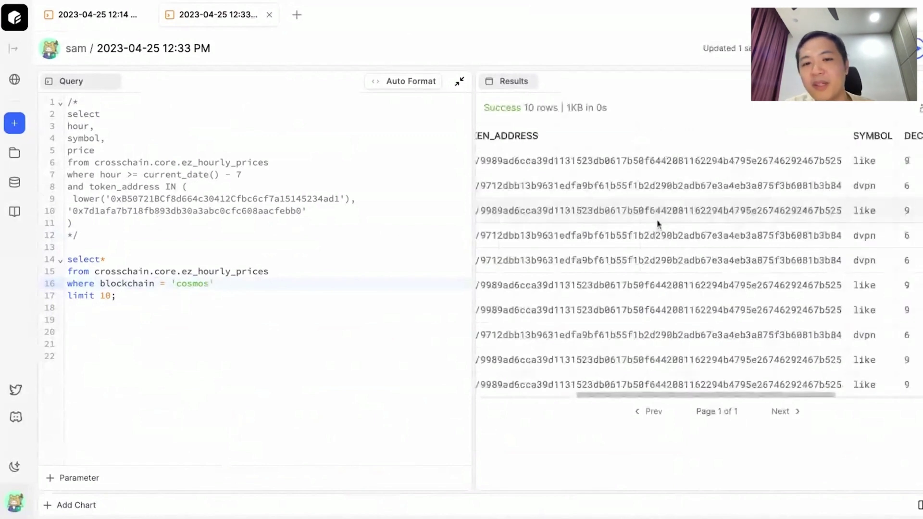
scroll(657, 224, "right", 5)
scroll(657, 224, "left", 4)
scroll(697, 270, "left", 3)
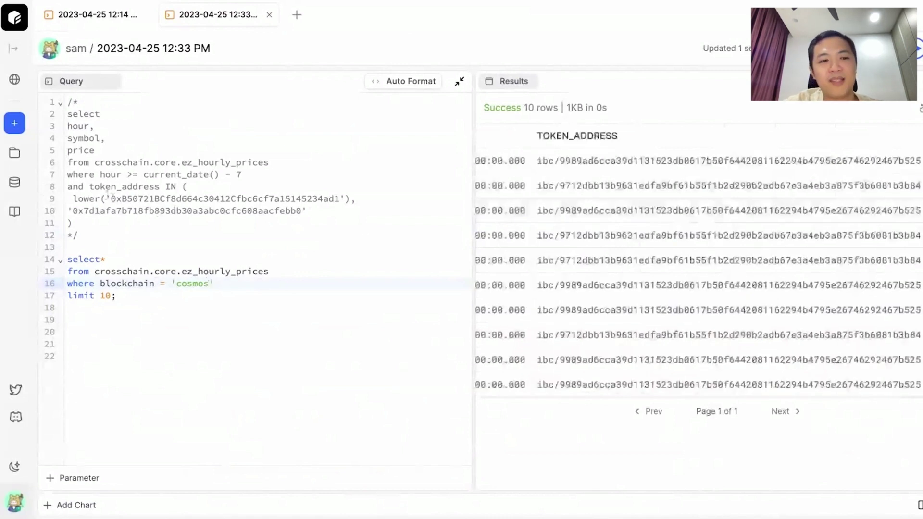
scroll(716, 215, "right", 5)
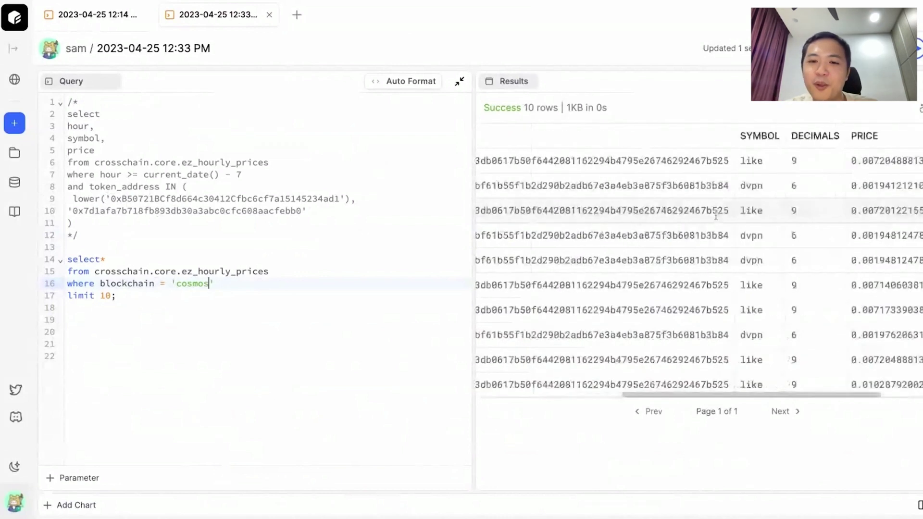
scroll(716, 215, "left", 2)
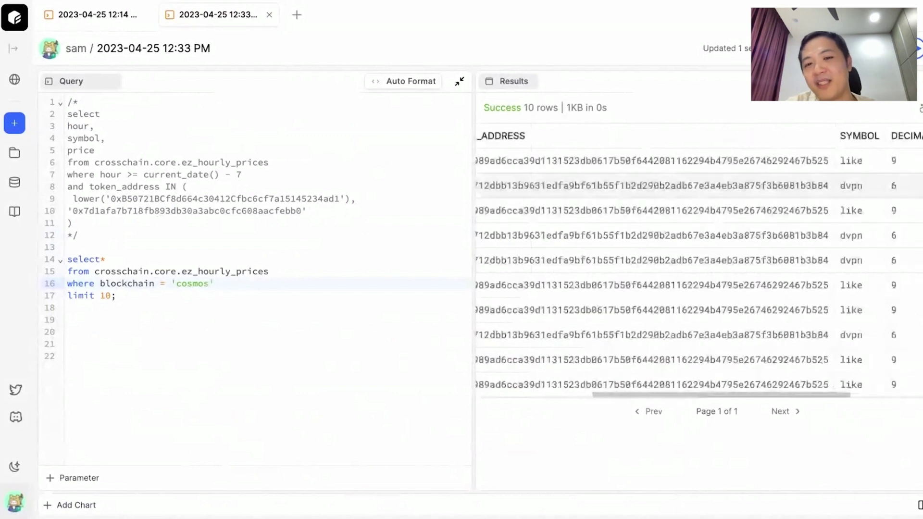
scroll(538, 165, "left", 2)
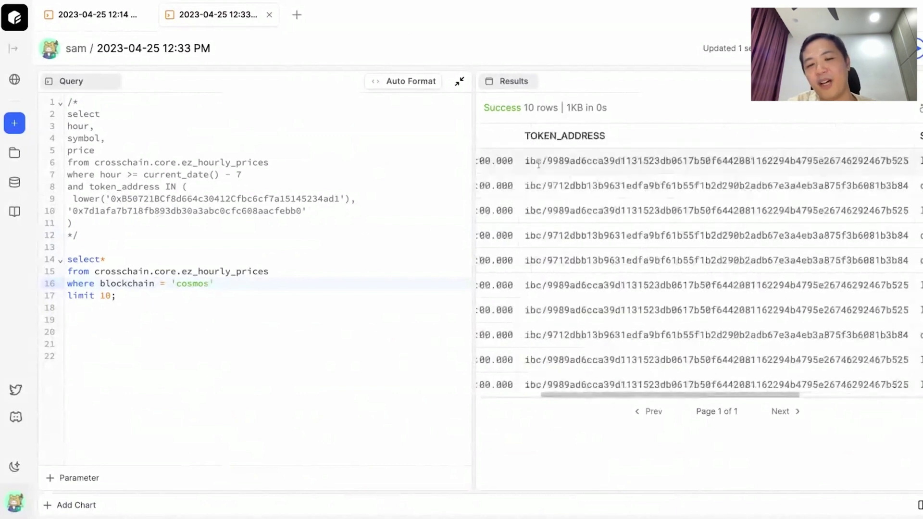
double_click(539, 162)
double_click(553, 162)
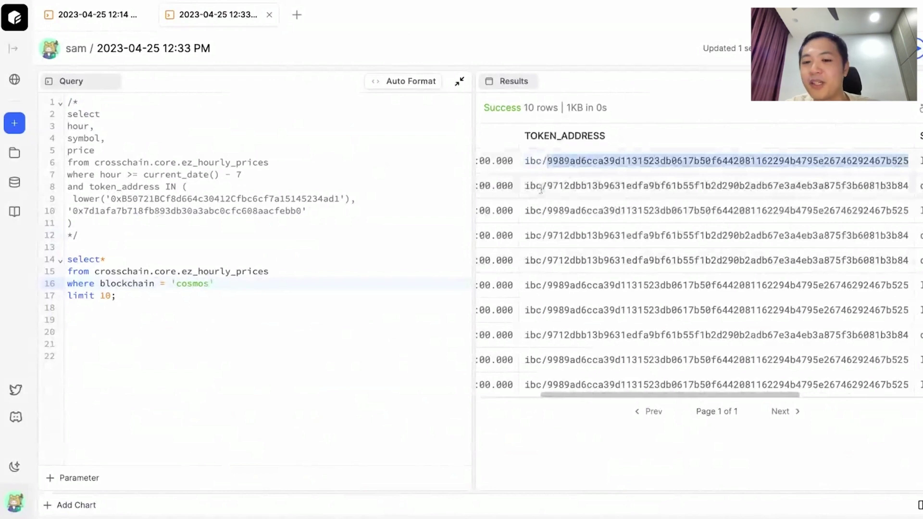
scroll(541, 188, "right", 6)
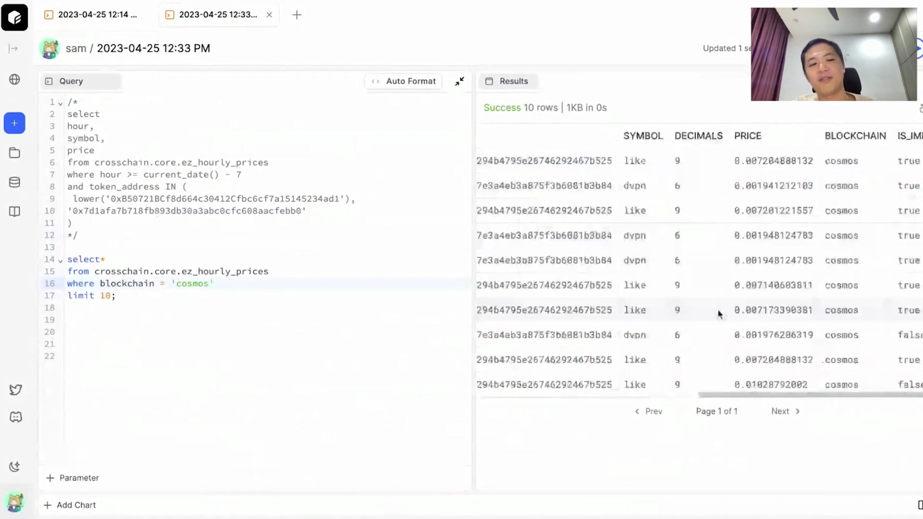
scroll(720, 313, "left", 6)
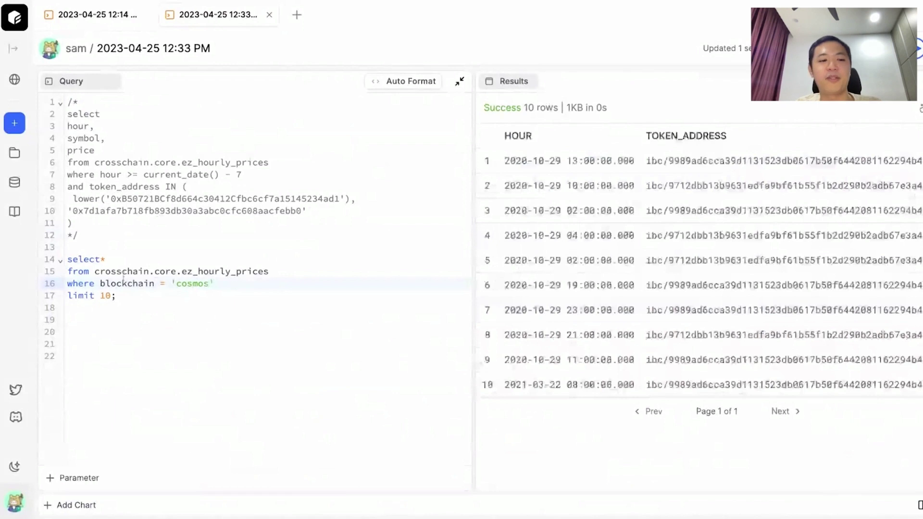
left_click_drag(100, 283, 215, 284)
Step: Comment out the cosmos filter and add where token_address like 'ibc/%' beneath it
left_click(215, 283)
key("Return")
type("wh")
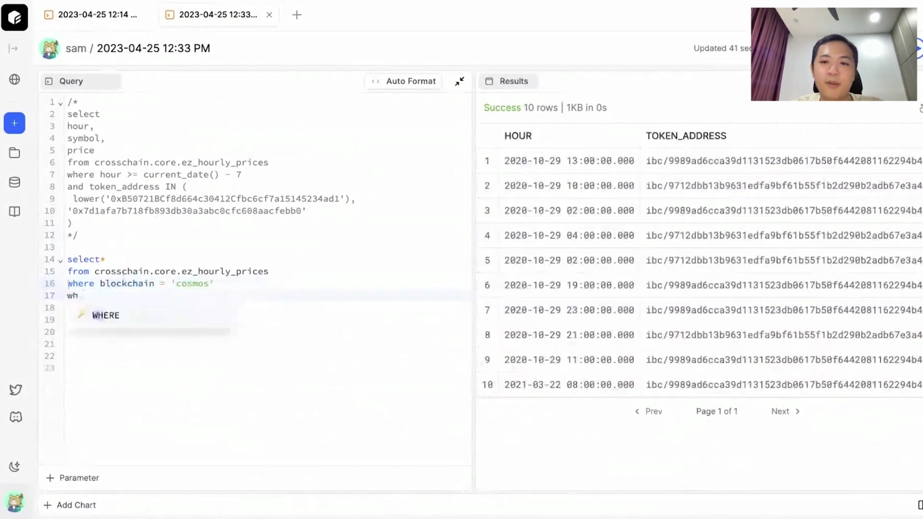
left_click(70, 284)
type("--")
left_click(91, 296)
type("ere to")
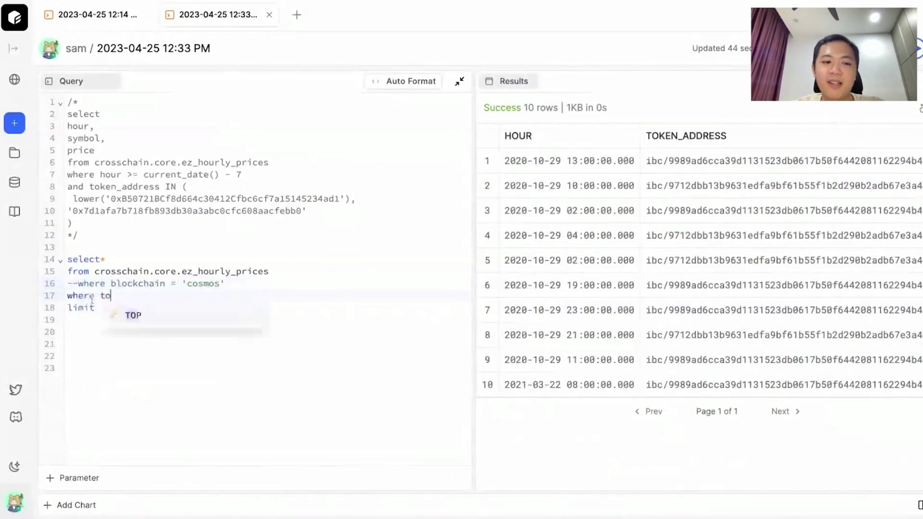
type("ken_address l")
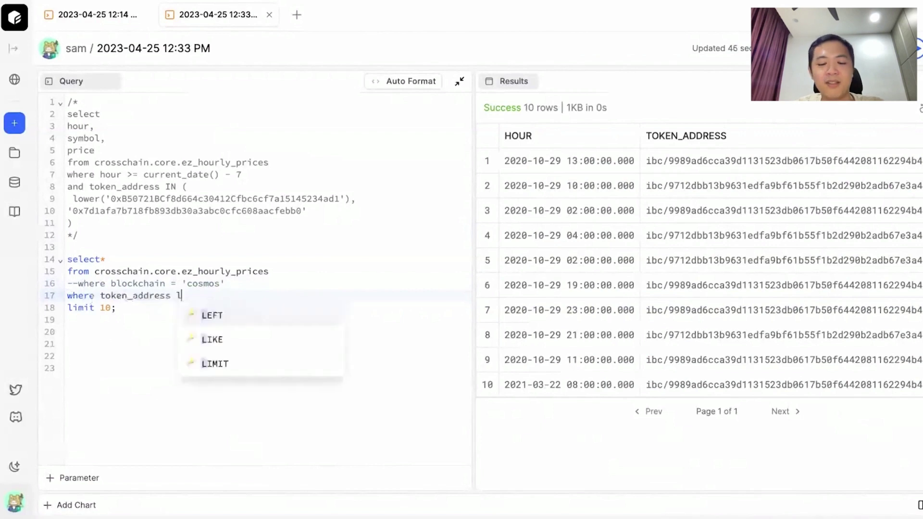
type("ike '")
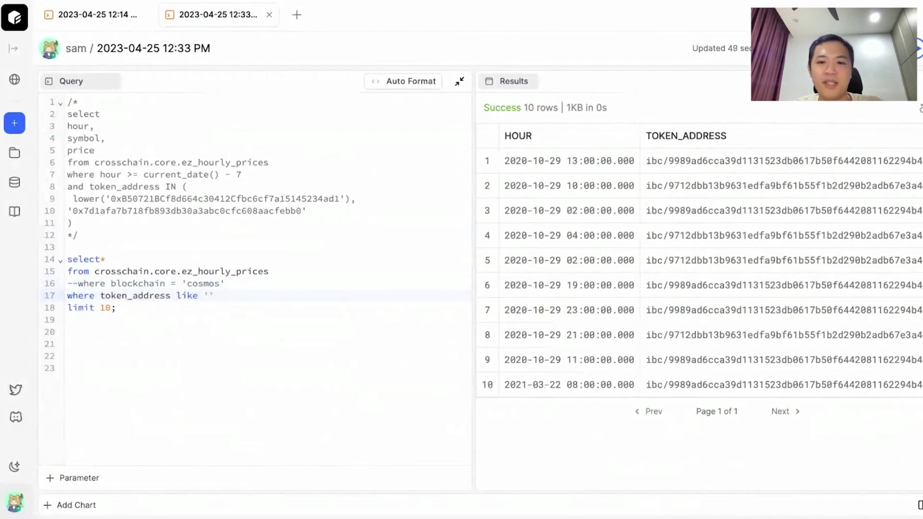
type("ibc/%")
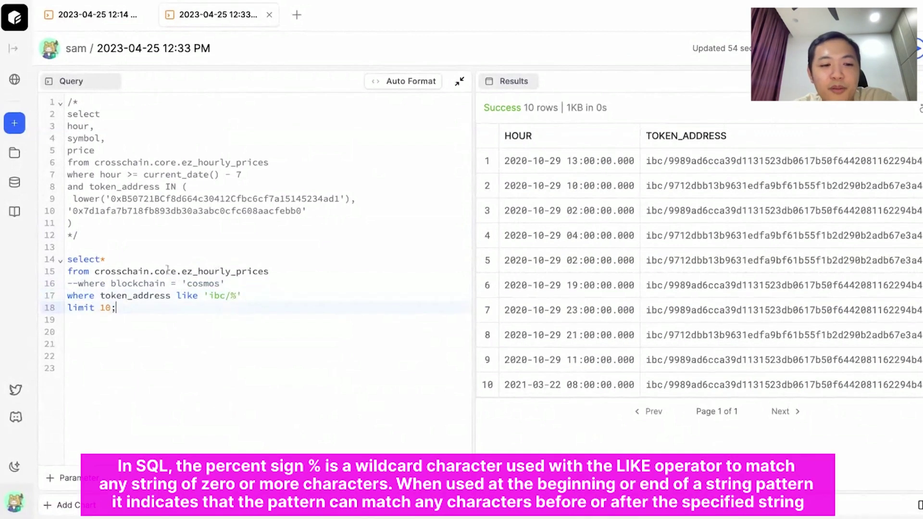
Step: Check the 'ibc/%' pattern and run the query, returning 10 ibc-address price rows
double_click(211, 295)
left_click(237, 296)
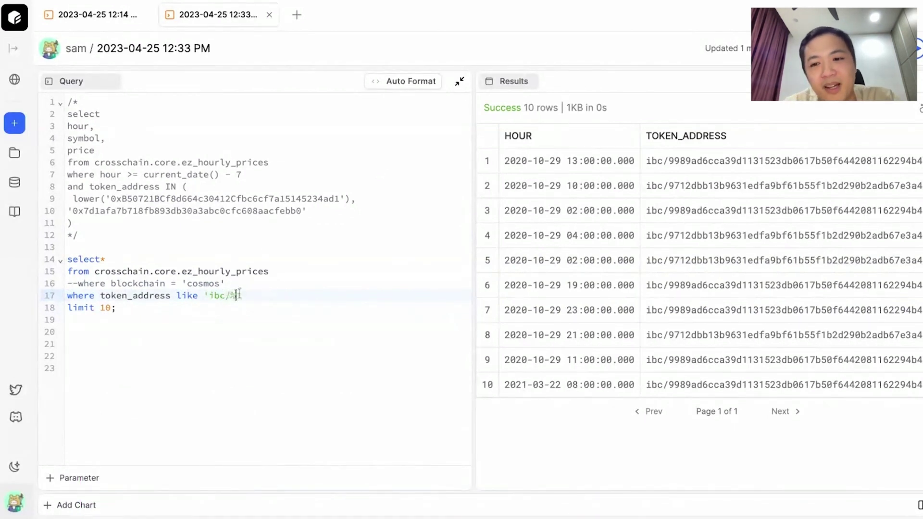
key("ctrl+Return")
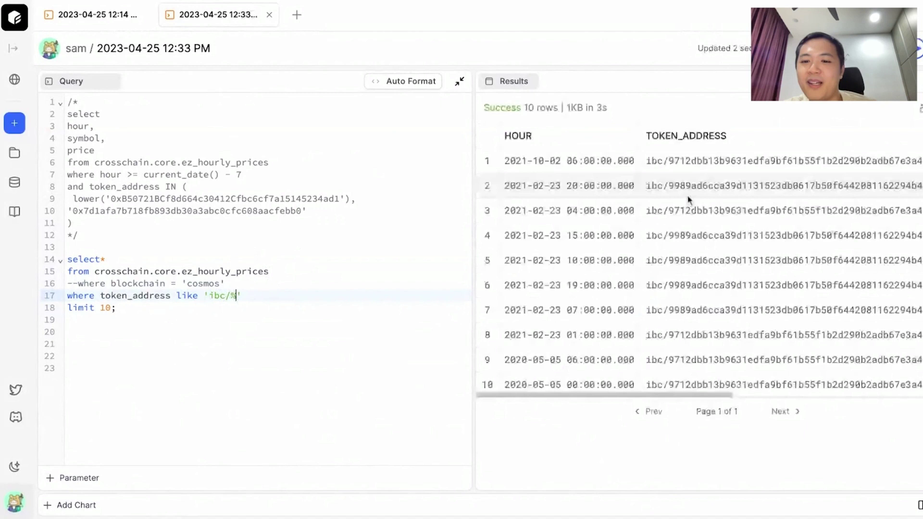
scroll(689, 199, "right", 5)
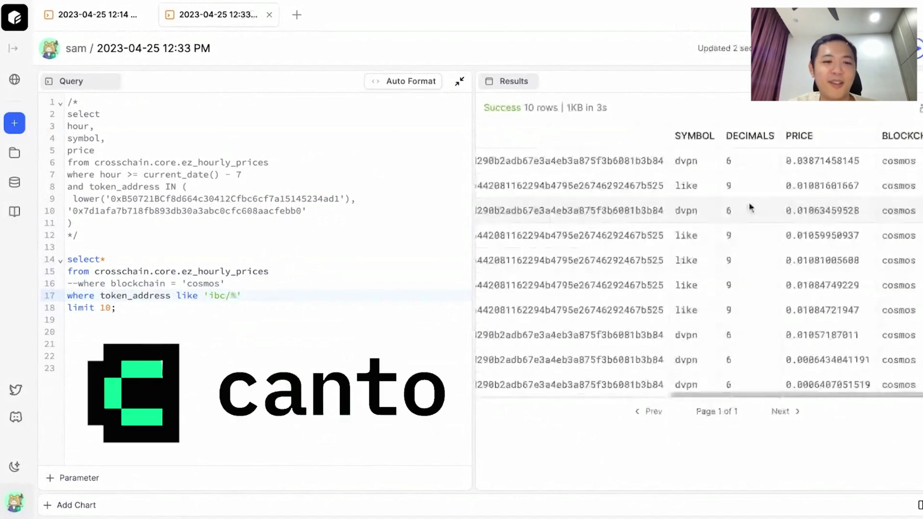
scroll(751, 208, "left", 5)
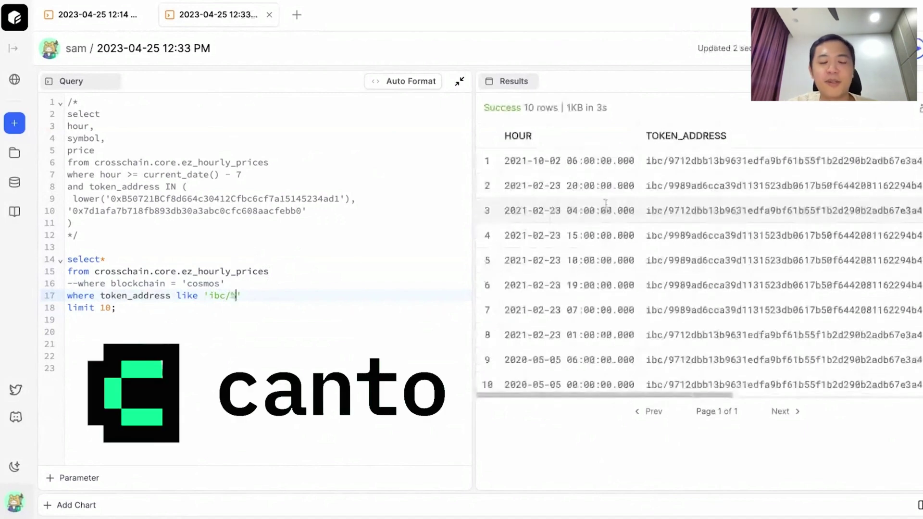
Step: Uncomment the blockchain = 'cosmos' filter
left_click(79, 286)
key("BackSpace")
key("BackSpace")
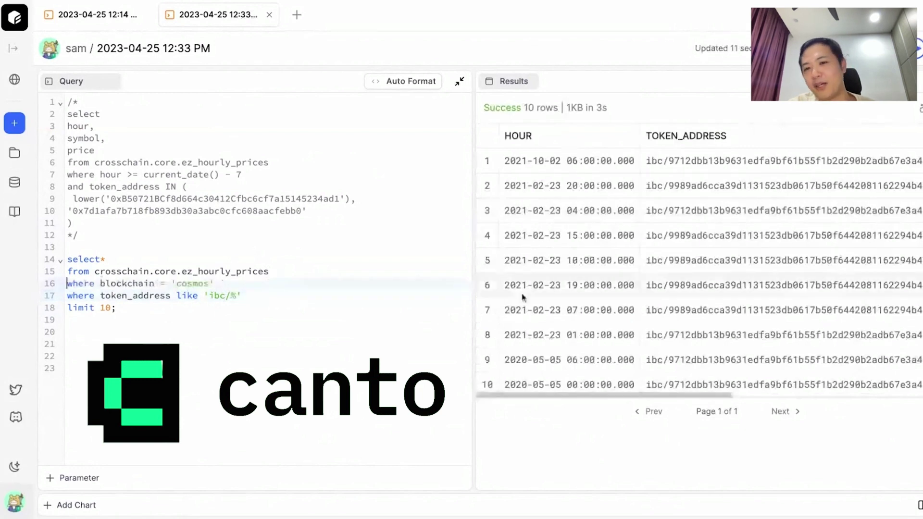
scroll(563, 298, "right", 8)
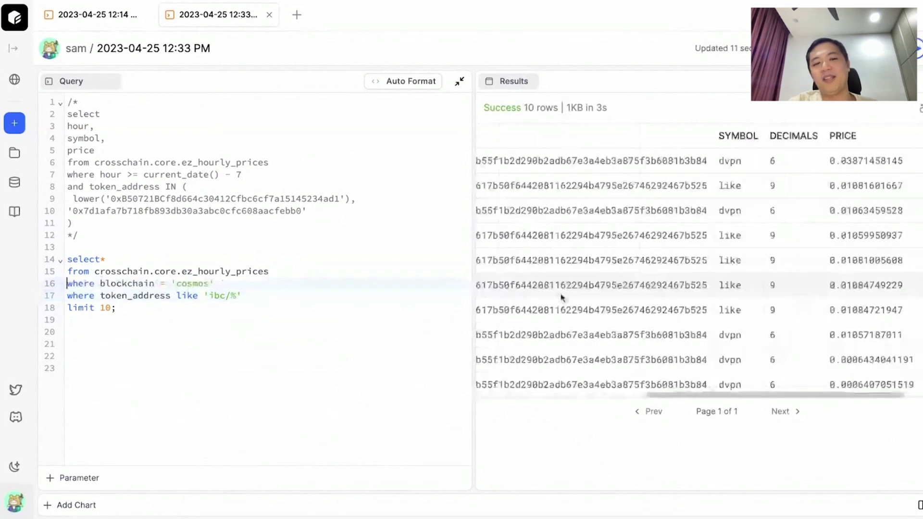
scroll(561, 297, "left", 5)
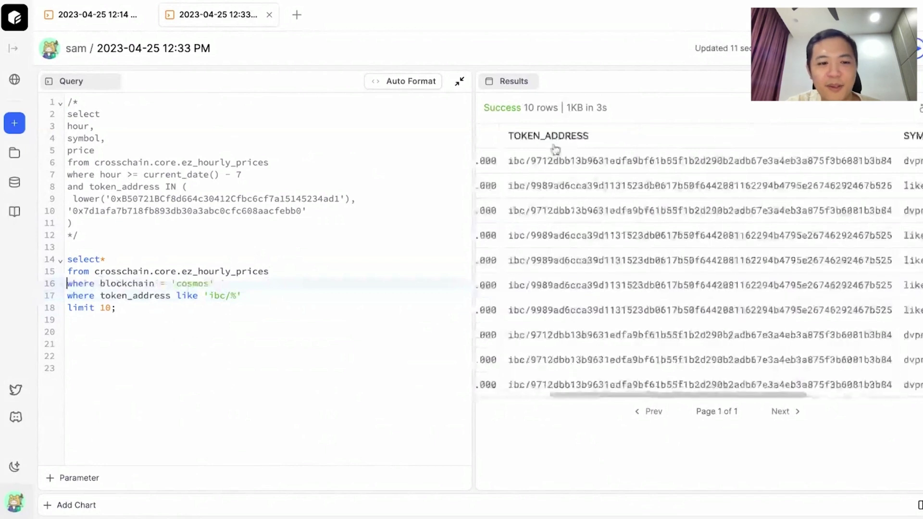
Step: Replace the ibc address line with and symbol = 'canto', run, and review the ten canto rows
triple_click(253, 296)
key("BackSpace")
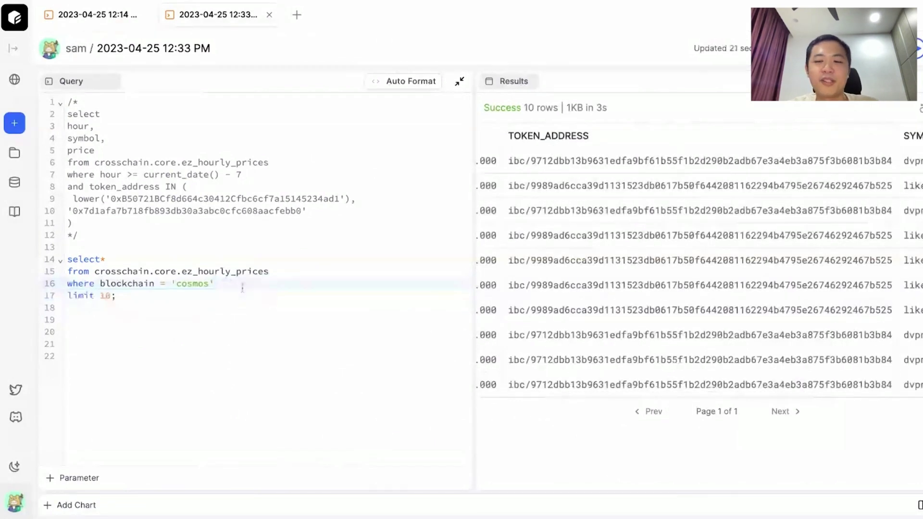
key("Return")
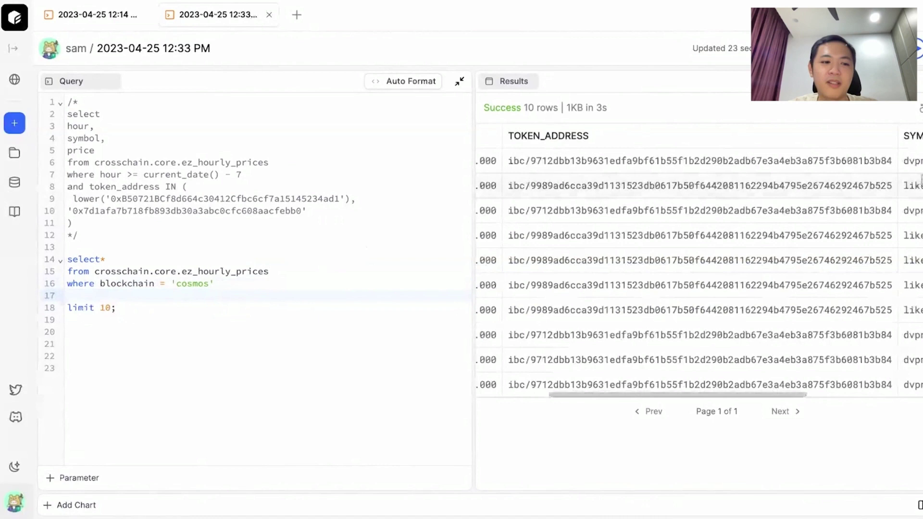
scroll(870, 152, "right", 3)
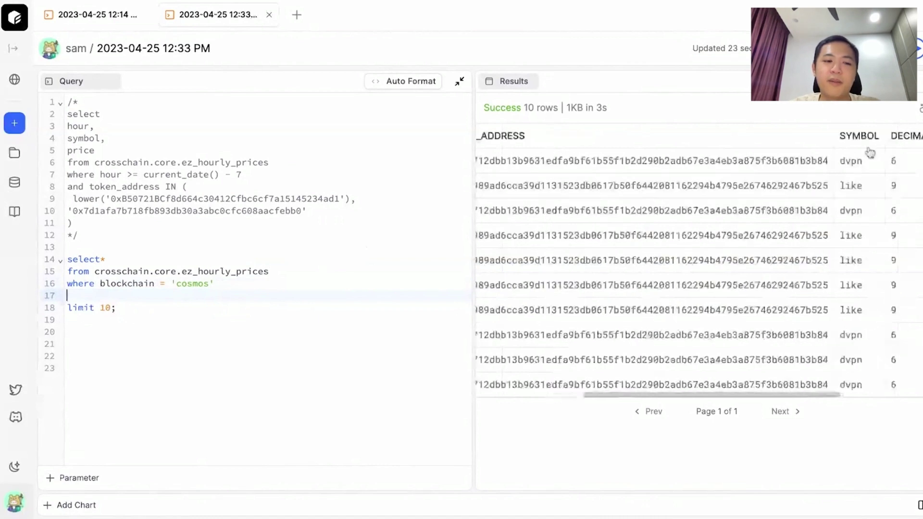
type("and symbol = 'can")
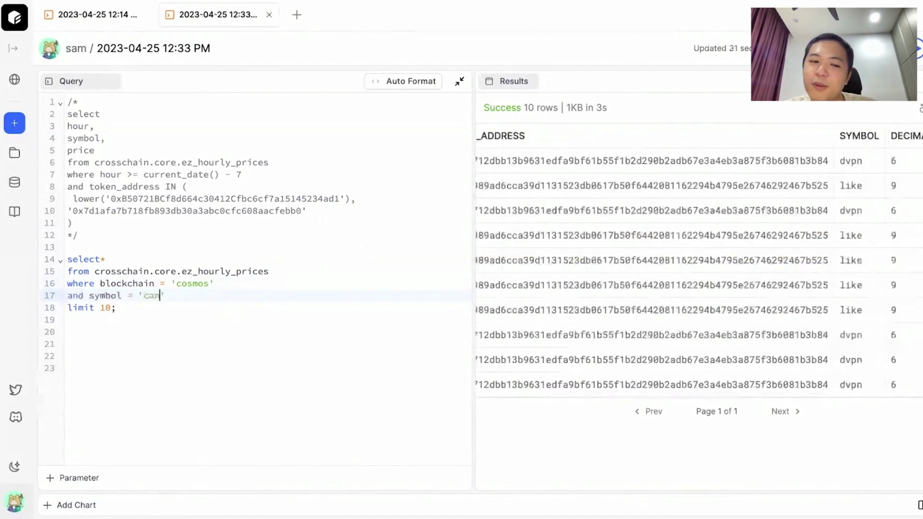
type("to")
key("ctrl+Return")
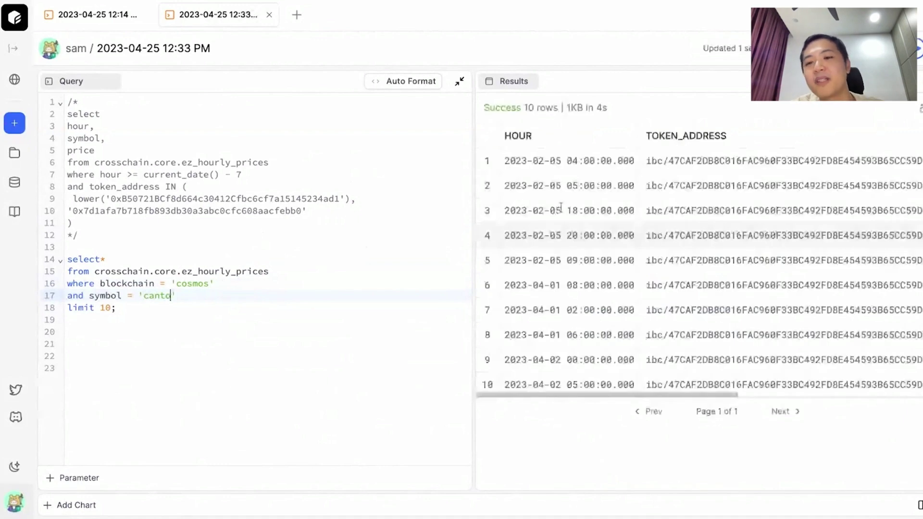
scroll(560, 207, "right", 10)
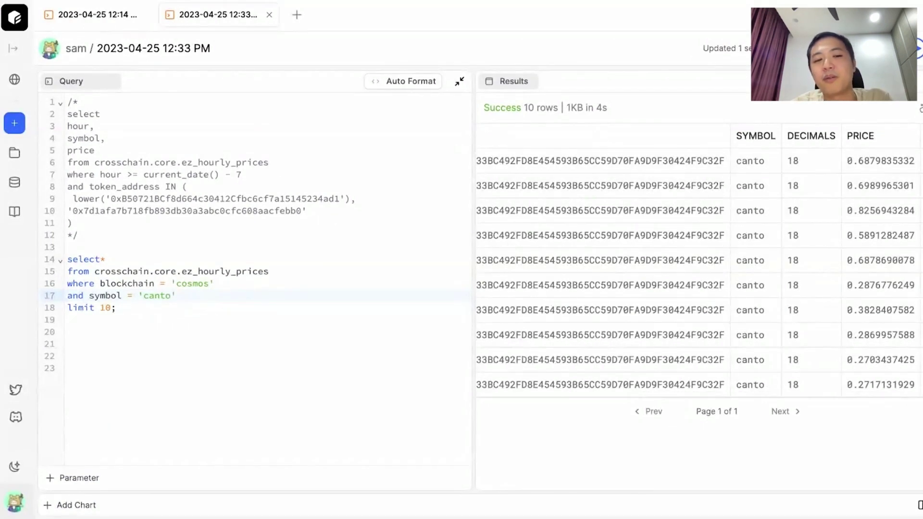
scroll(597, 204, "left", 1)
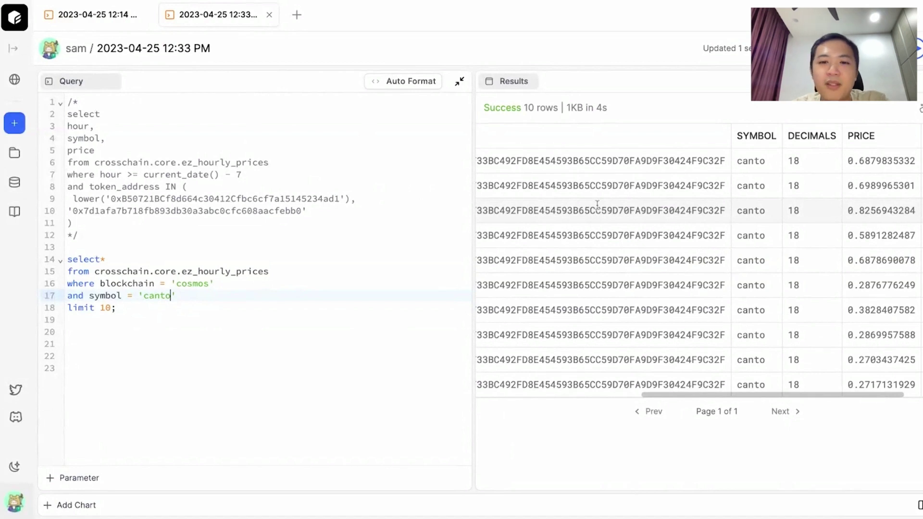
scroll(597, 205, "left", 5)
left_click_drag(551, 165, 797, 171)
scroll(625, 216, "left", 10)
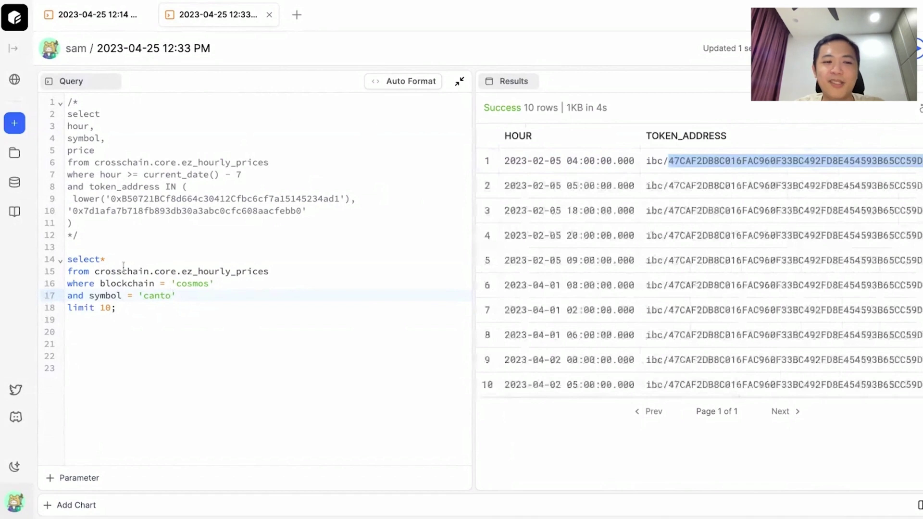
Step: Remove the * after select, try a distinct token_address column, then undo it
left_click(124, 266)
key("BackSpace")
key("Return")
type("distinct token_address")
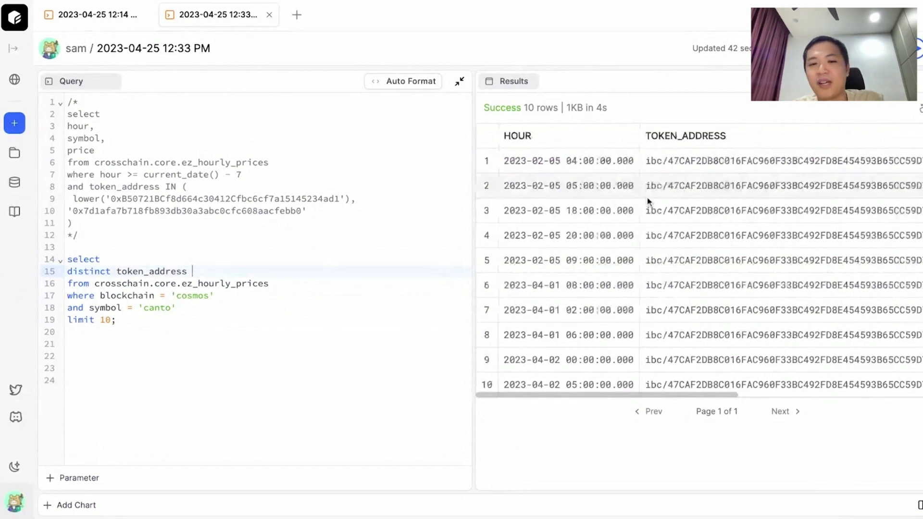
scroll(649, 201, "right", 3)
key("ctrl+z")
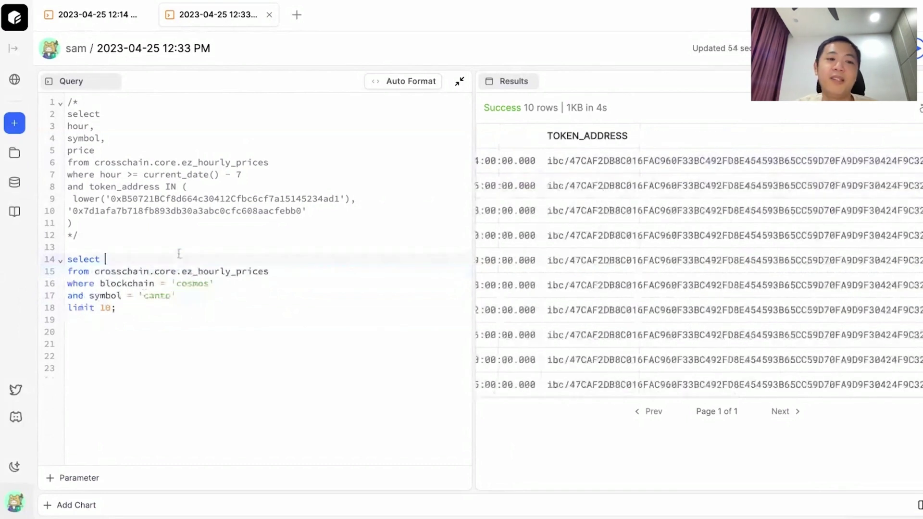
scroll(595, 169, "right", 2)
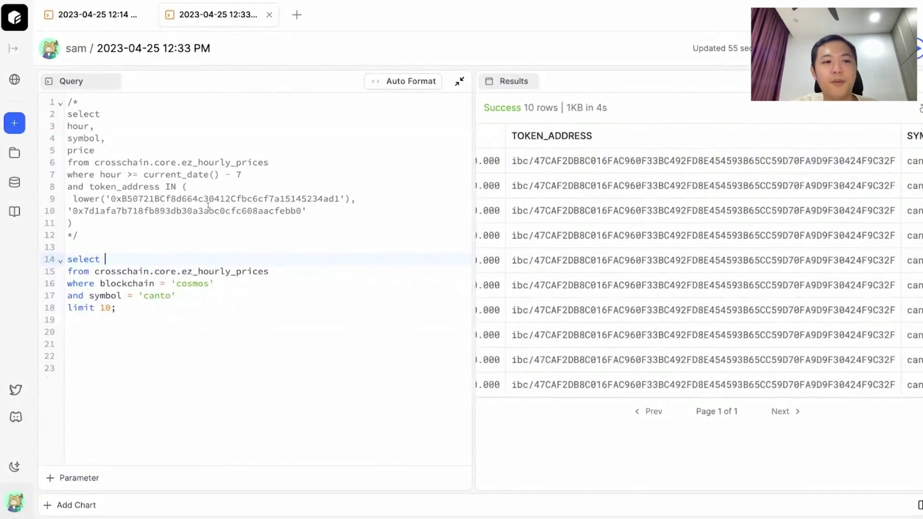
Step: Uncomment the price query, add the canto ibc/47CAF2… address to its IN list, and run it
left_click(91, 236)
key("BackSpace")
key("BackSpace")
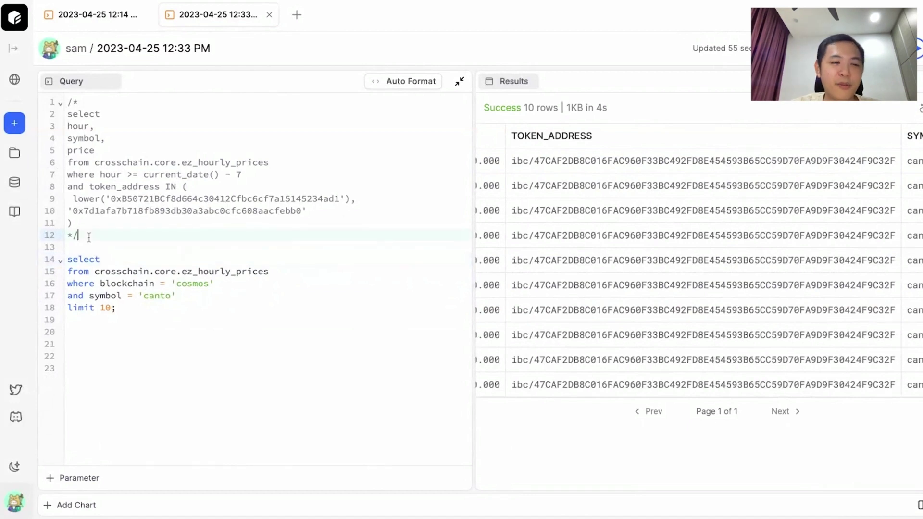
left_click(87, 101)
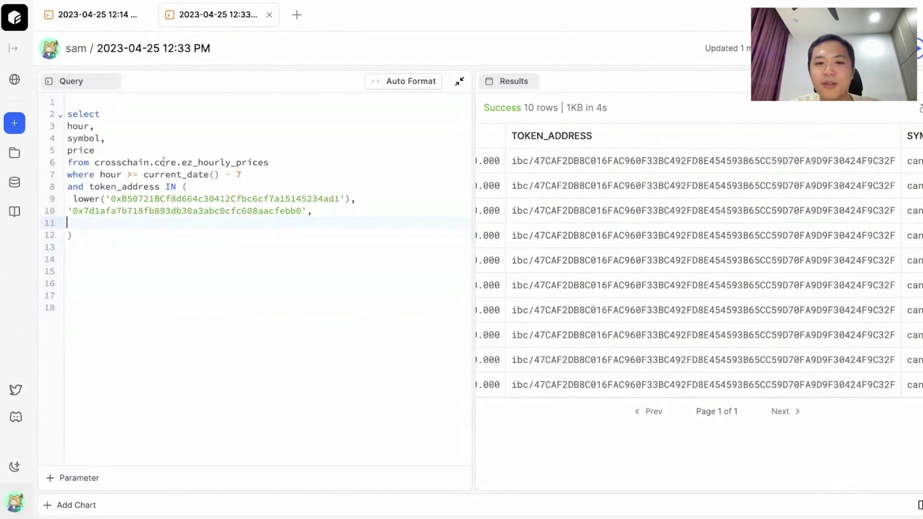
double_click(553, 159)
left_click(348, 210)
key("Return")
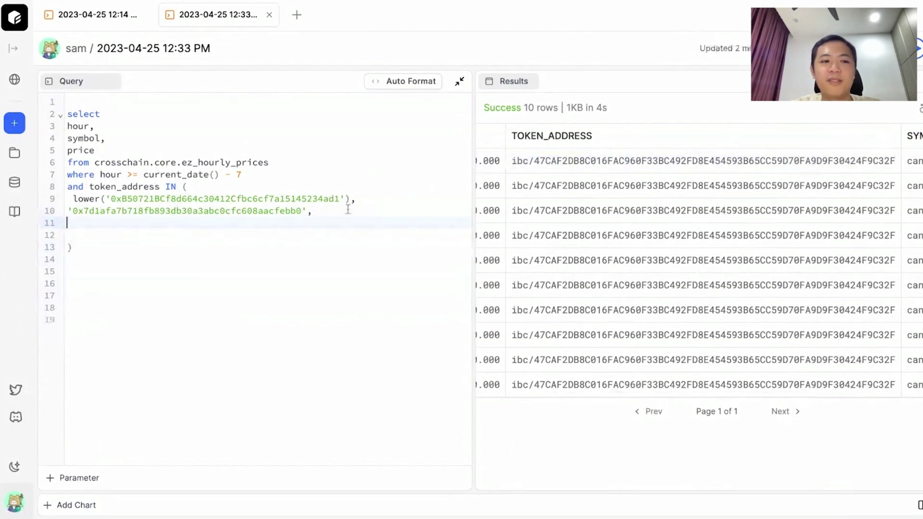
type("'ibc/47CAF2DB8C016FAC960F33BC492FD8E454593B65CC59D70FA9D9F30424F9C32F'")
key("Delete")
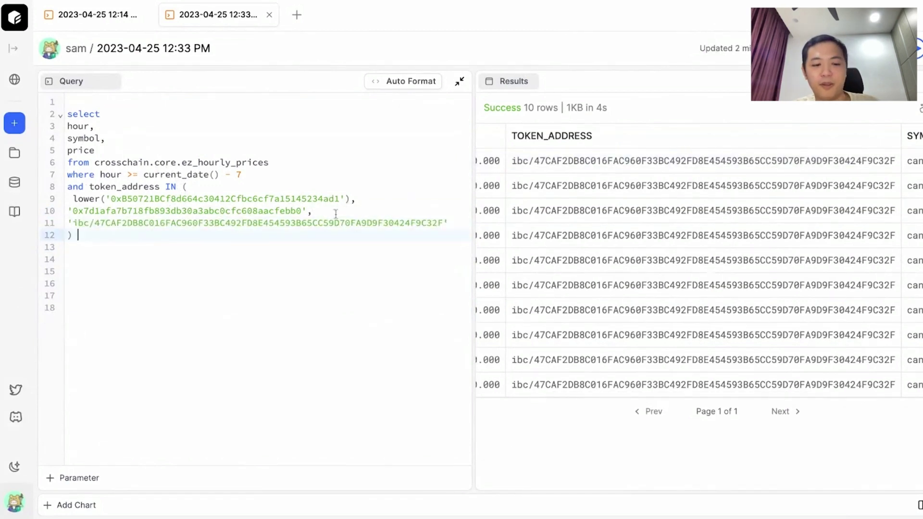
key("ctrl+Return")
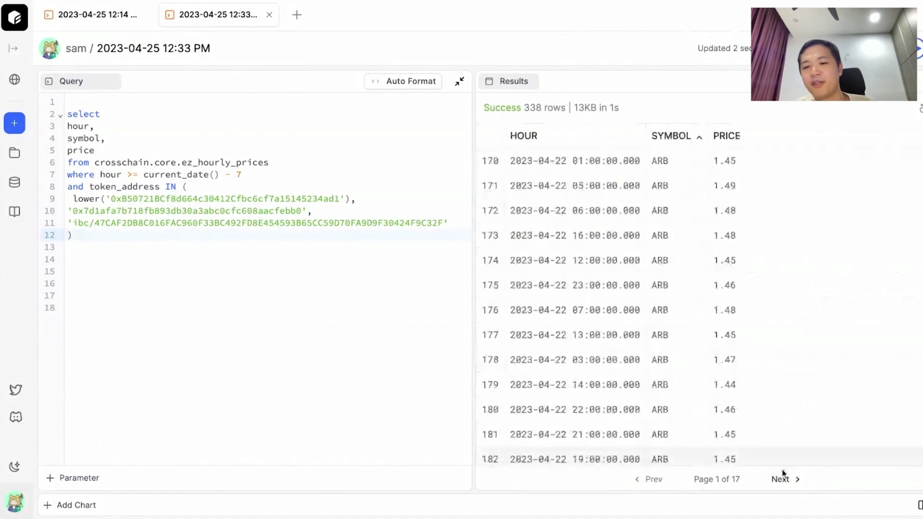
Step: Page through the 338 result rows to page 3, then select the price query text
left_click(88, 242)
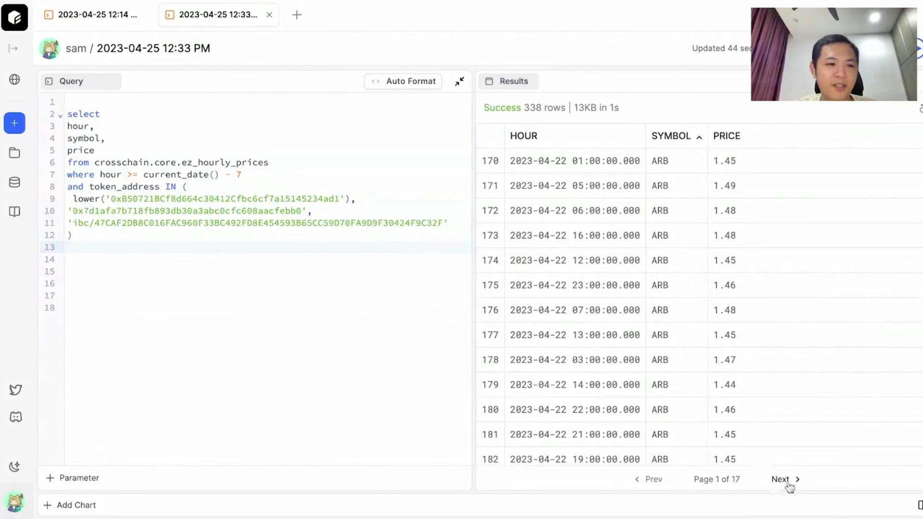
left_click(787, 485)
left_click(780, 479)
left_click(84, 247)
key("shift+Up")
key("shift+Up")
key("shift+Up")
key("shift+Up")
key("shift+Up")
key("shift+Up")
key("shift+Up")
key("shift+Up")
key("shift+Up")
key("shift+Up")
key("shift+Up")
key("shift+Up")
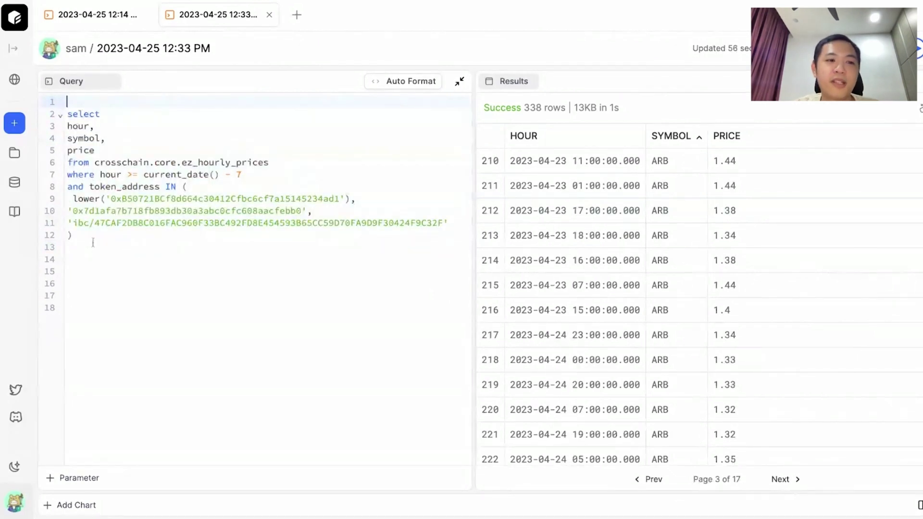
Step: Comment out the price query (lines 2–12) and start a new select * query reusing its from clause
left_click_drag(92, 242, 68, 114)
key("ctrl+slash")
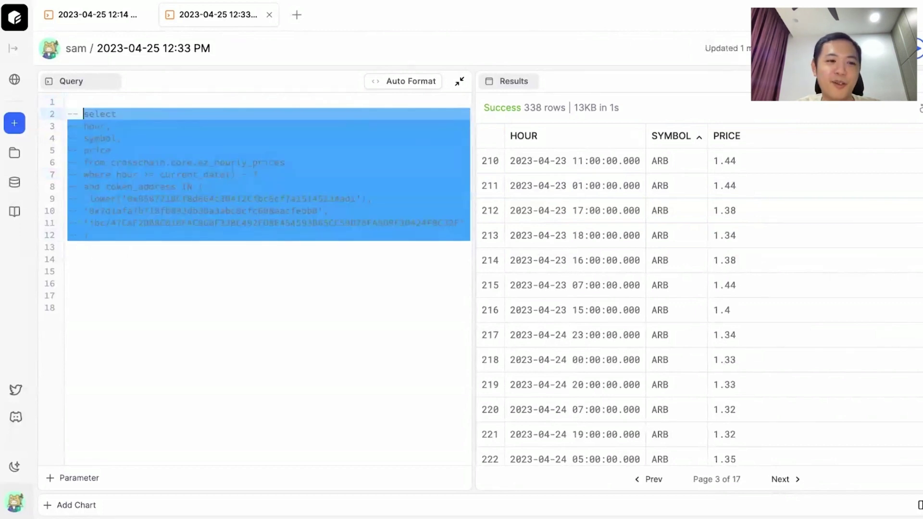
left_click(164, 311)
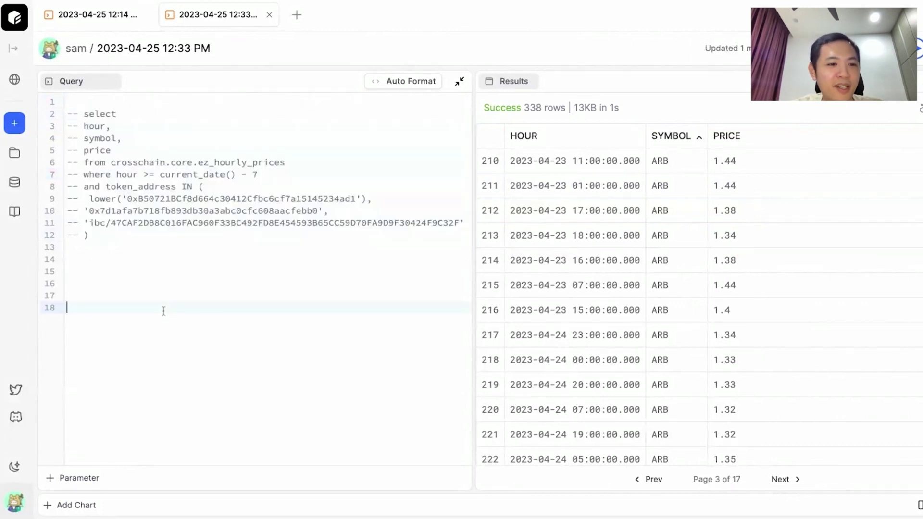
left_click(72, 259)
type("select")
left_click_drag(287, 162, 84, 162)
key("ctrl+c")
left_click(118, 270)
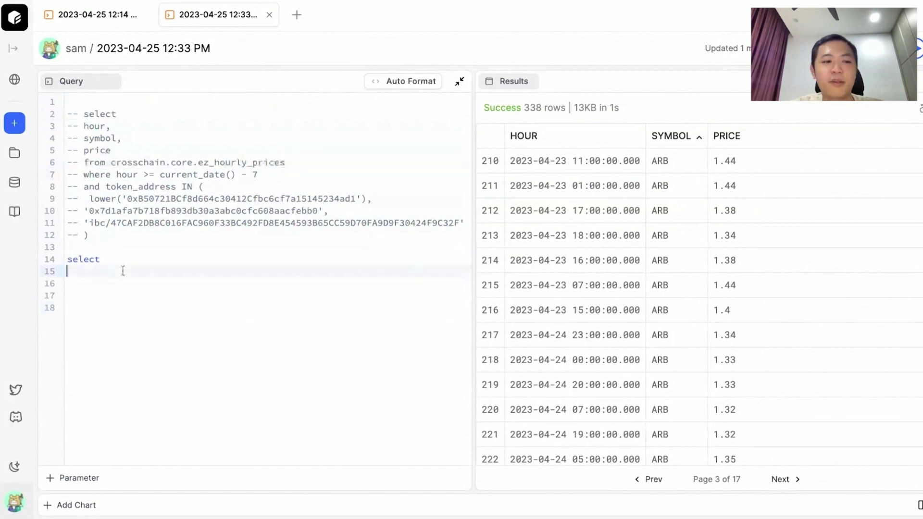
key("Return")
key("ctrl+v")
left_click(100, 259)
type("*")
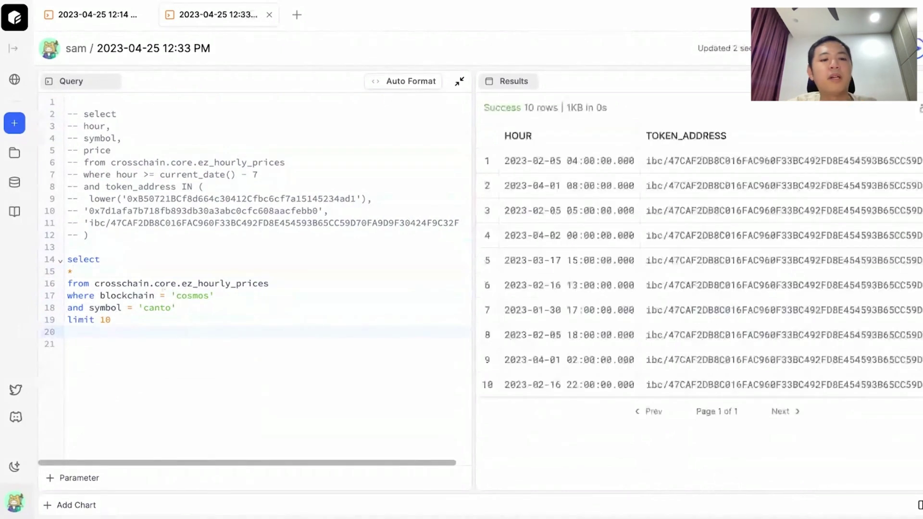
Step: Order the canto query by hour desc with limit 10, run it, then cancel the run
left_click(518, 136)
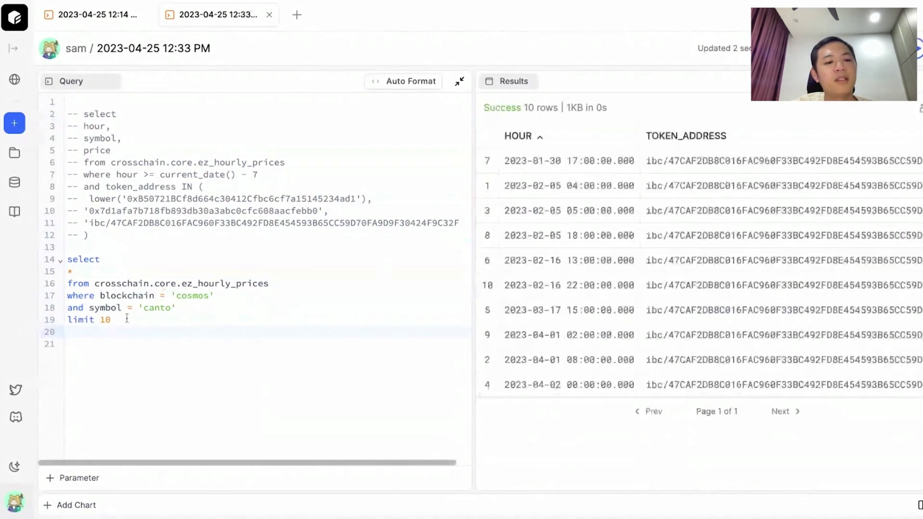
left_click_drag(127, 318, 67, 319)
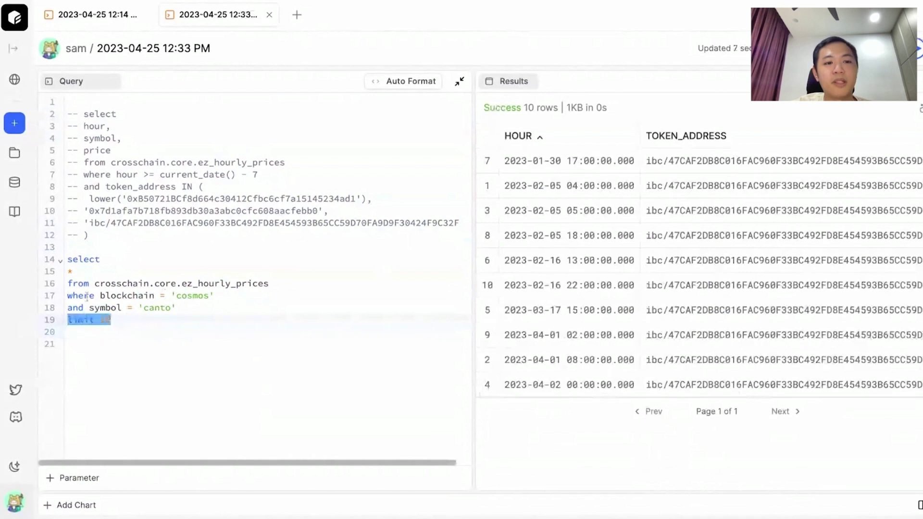
left_click_drag(260, 175, 76, 175)
left_click(83, 175)
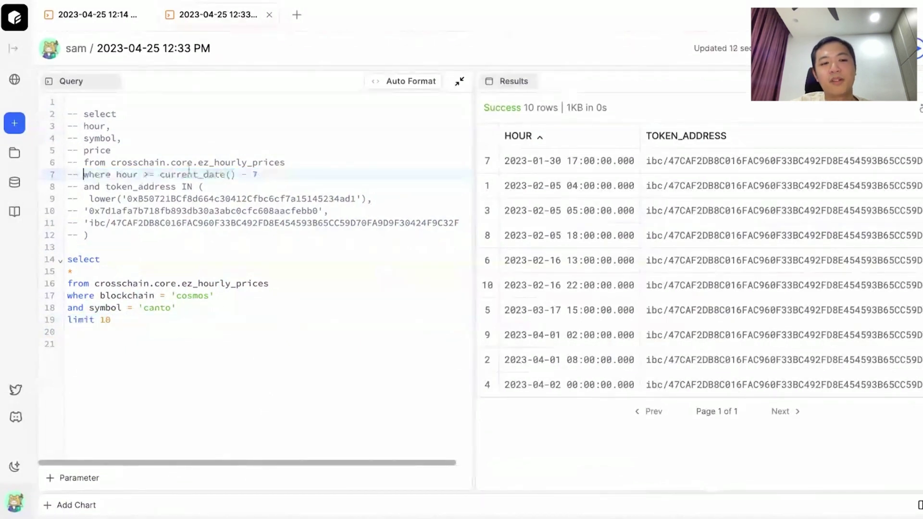
left_click_drag(139, 320, 53, 323)
key("BackSpace")
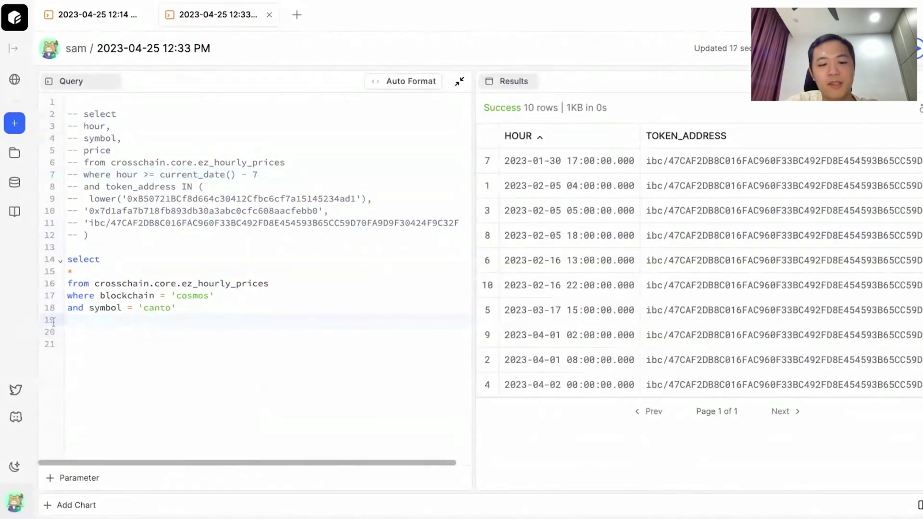
key("Return")
type("order by hour desc")
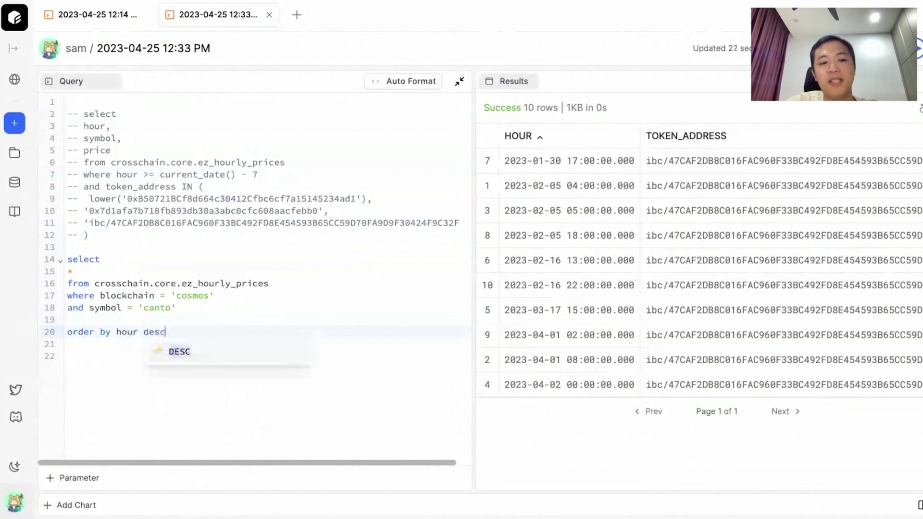
key("Escape")
key("Return")
type("limit 10")
key("ctrl+Return")
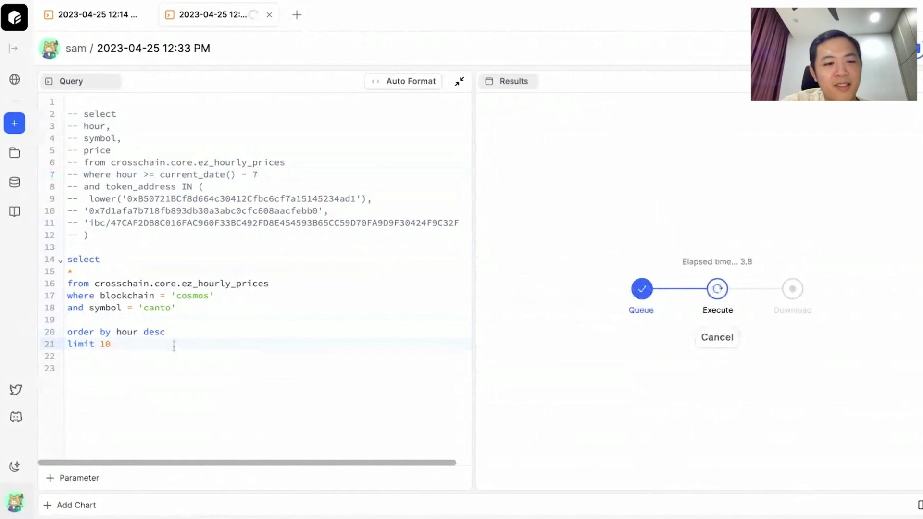
left_click(100, 295)
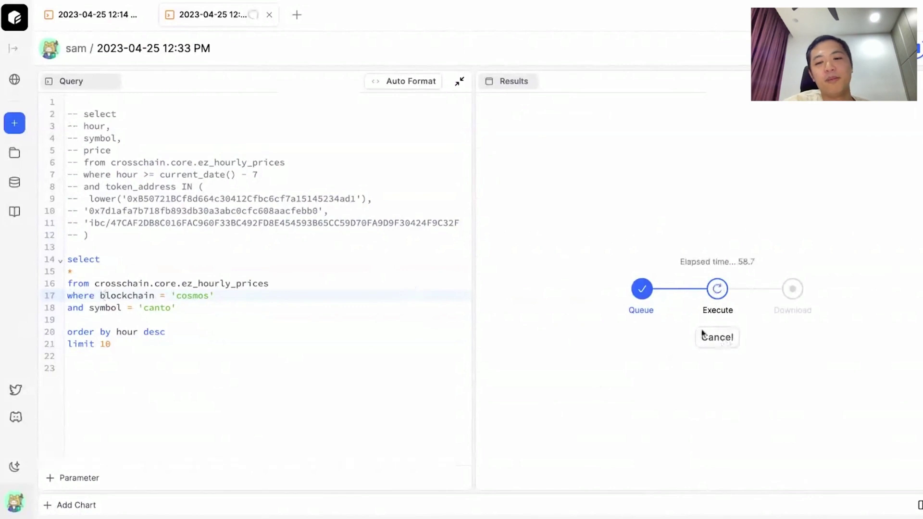
left_click(723, 339)
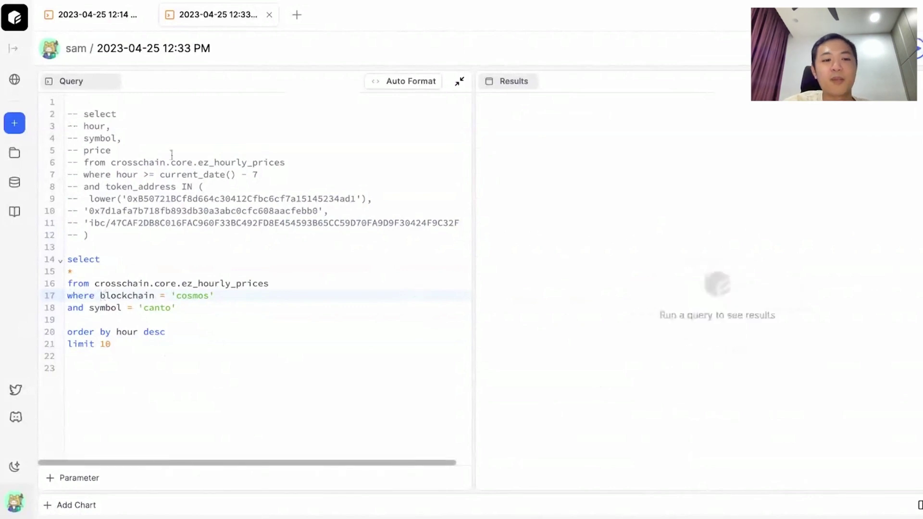
Step: Add hour >= current_date() - 7 after where, with and before the blockchain condition, and run
key("Return")
type("and")
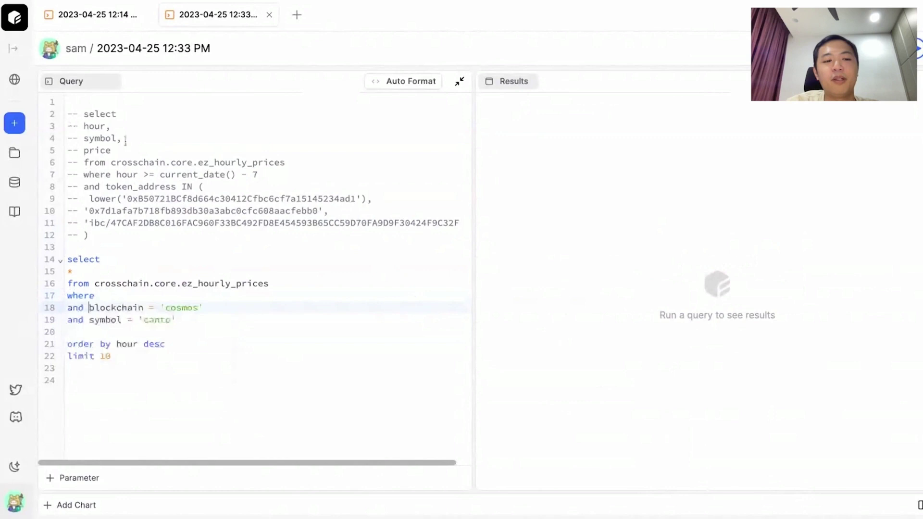
left_click_drag(128, 174, 263, 175)
left_click_drag(127, 175, 116, 174)
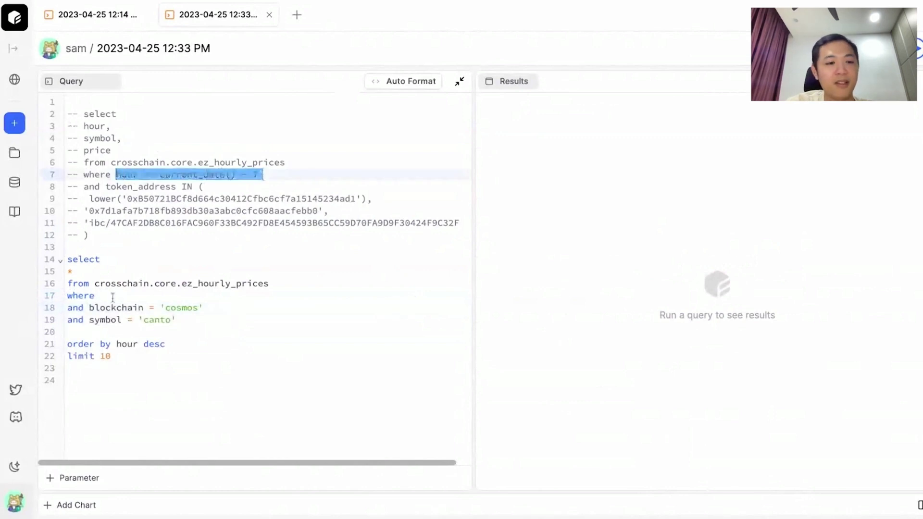
key("ctrl+c")
left_click(110, 296)
key("ctrl+v")
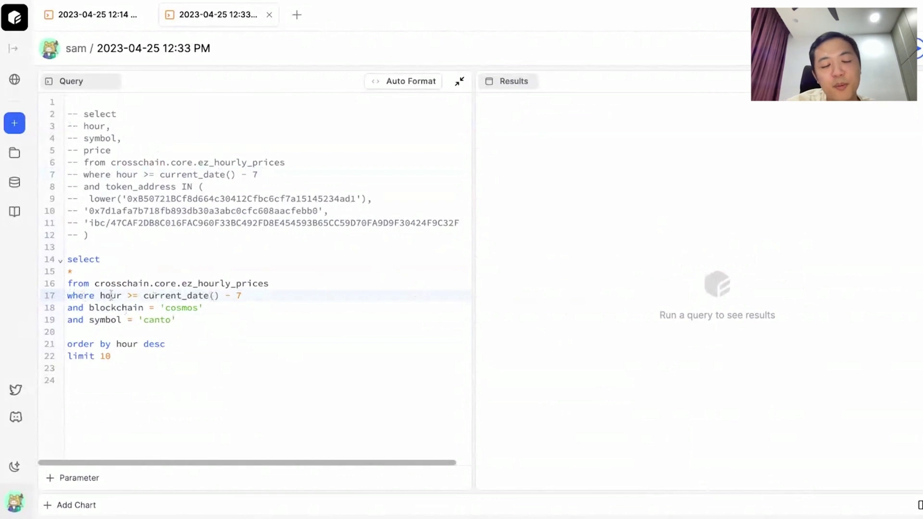
left_click(115, 345)
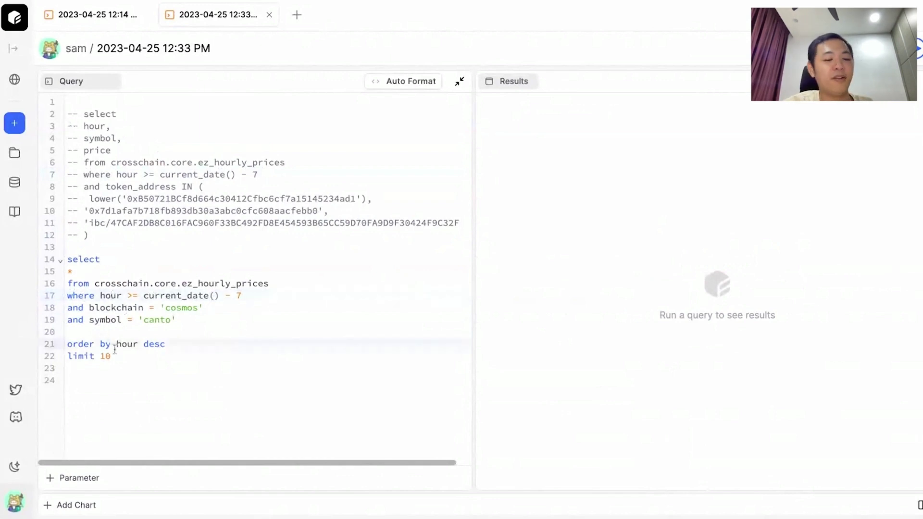
key("ctrl+Return")
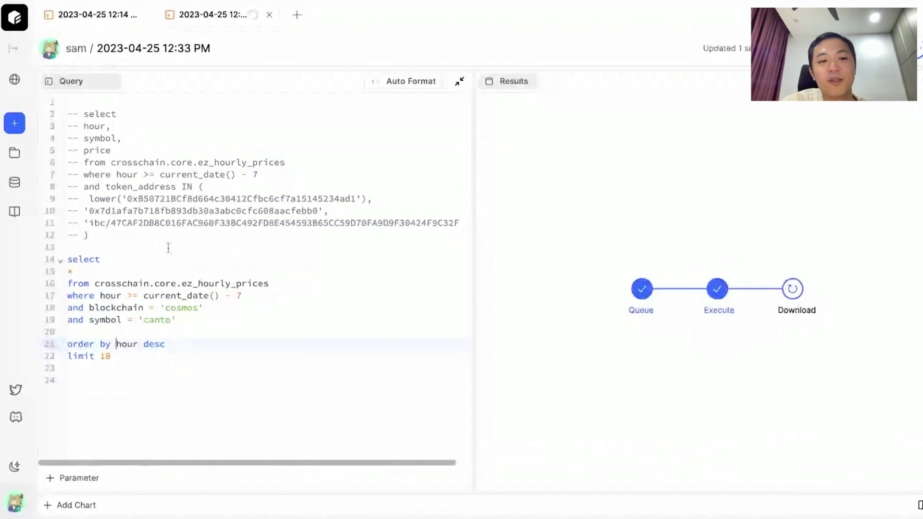
left_click(243, 295)
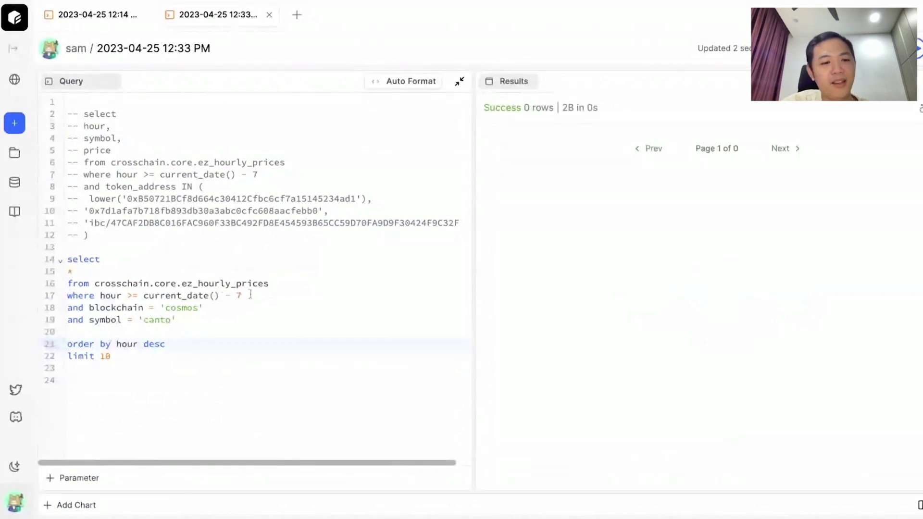
key("BackSpace")
type("30")
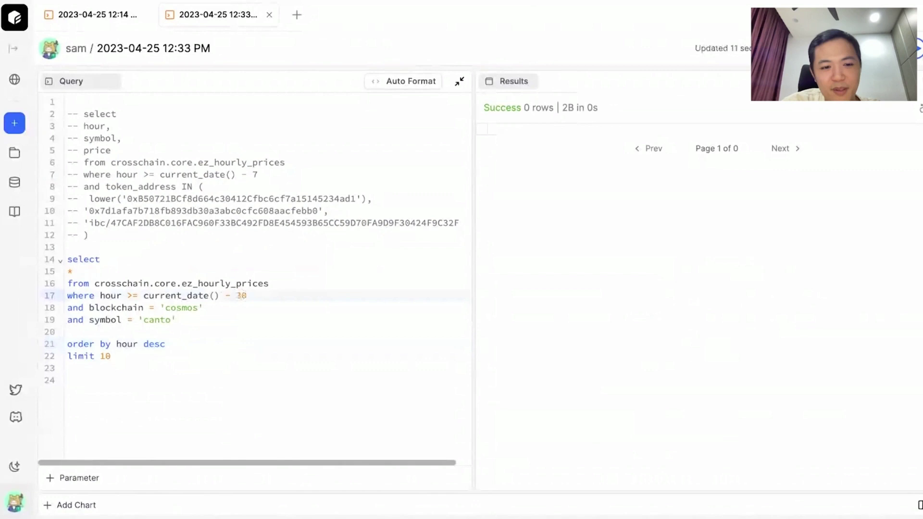
key("ctrl+Return")
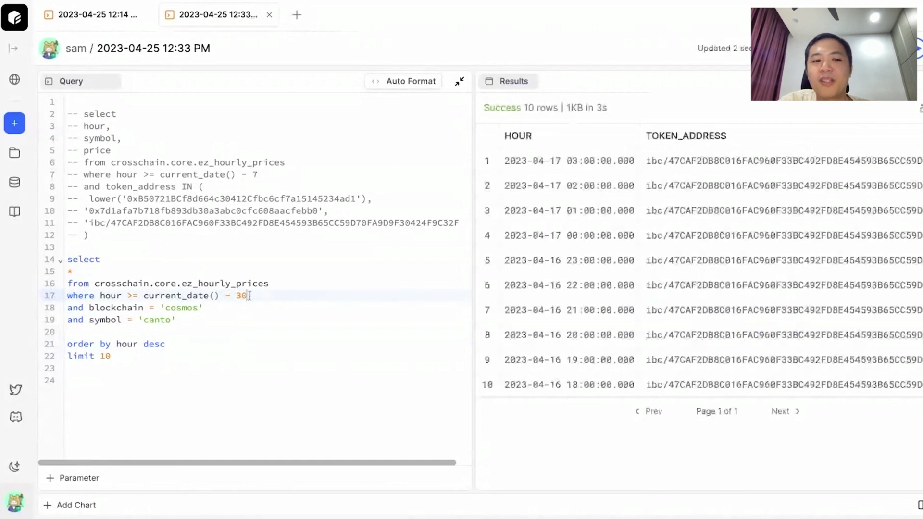
scroll(593, 180, "right", 1)
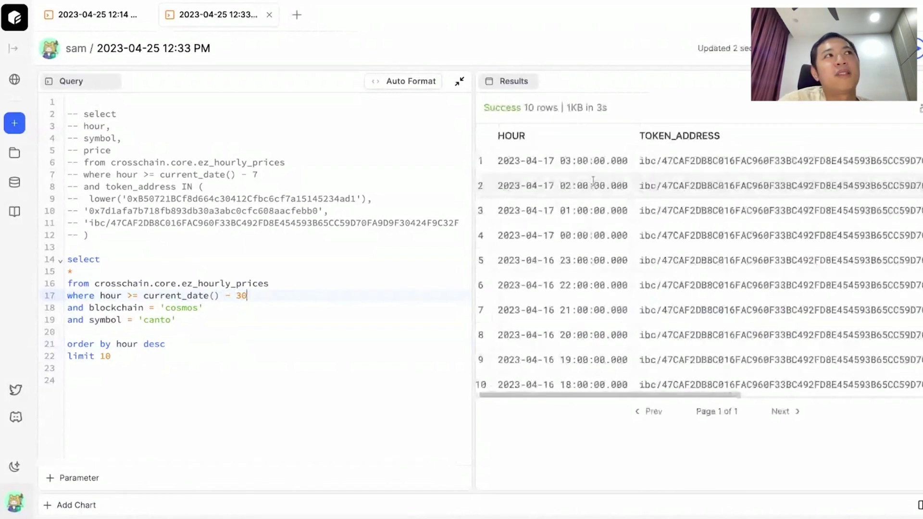
scroll(593, 181, "left", 1)
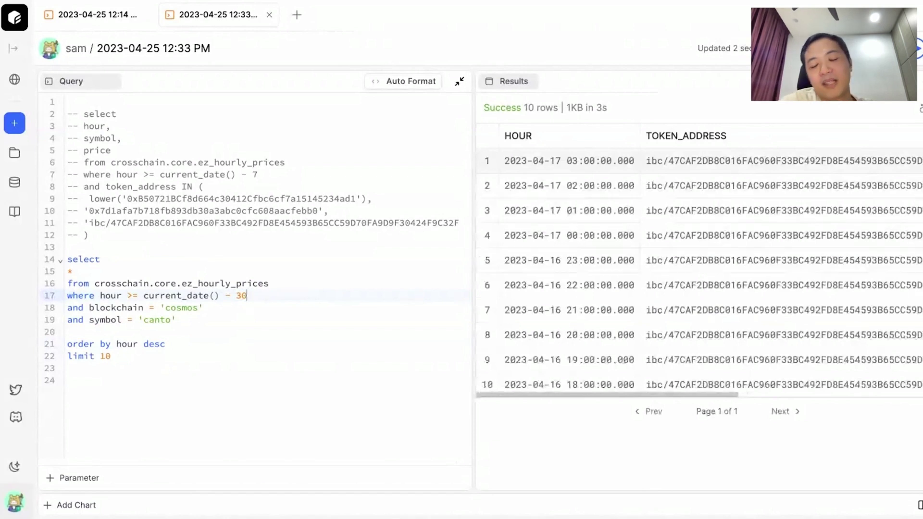
left_click_drag(560, 161, 505, 161)
left_click(325, 317)
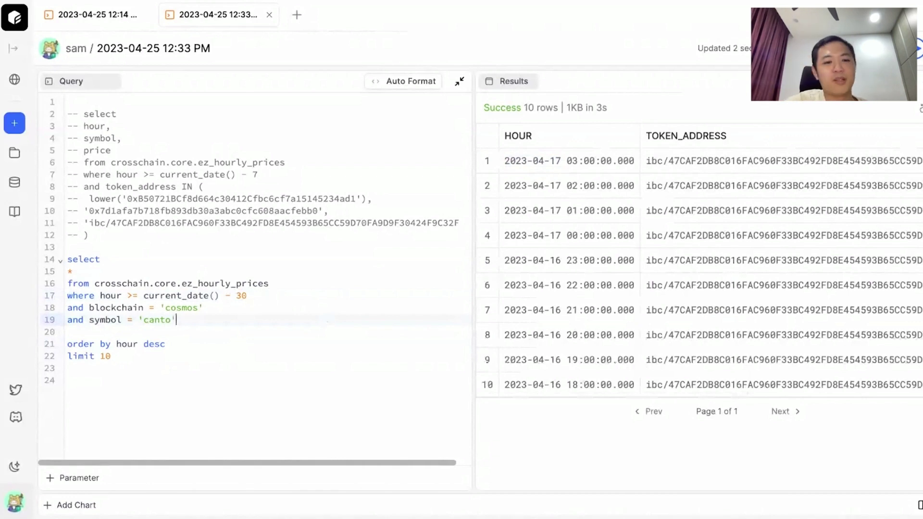
left_click(268, 295)
key("shift+Left")
key("shift+Left")
key("shift+Left")
key("shift+Left")
key("shift+Left")
key("shift+Left")
key("shift+Left")
key("shift+Left")
key("shift+Left")
key("shift+Left")
key("shift+Left")
key("shift+Left")
key("shift+Left")
key("shift+Left")
key("shift+Left")
key("shift+Left")
key("shift+Left")
key("shift+Left")
key("shift+Left")
key("shift+Left")
key("shift+Left")
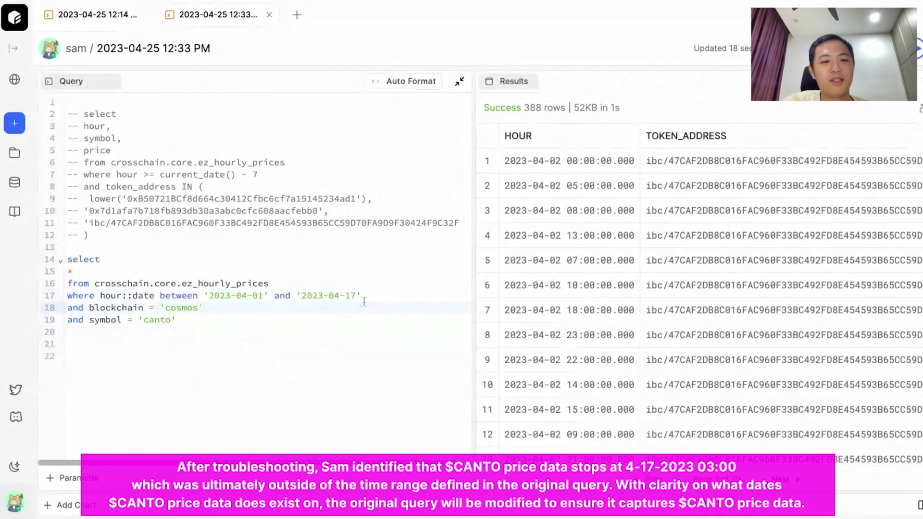
Step: Uncomment the original price query (lines 2–12) and comment out the test query (lines 14–19)
left_click(366, 296)
key("shift+Left")
key("shift+Left")
key("shift+Left")
key("shift+Left")
key("shift+Left")
key("shift+Left")
key("shift+Left")
key("shift+Left")
key("shift+Left")
key("shift+Left")
key("shift+Left")
key("shift+Left")
key("shift+Left")
key("shift+Left")
key("shift+Left")
key("shift+Left")
key("shift+Left")
key("shift+Left")
key("shift+Left")
key("shift+Left")
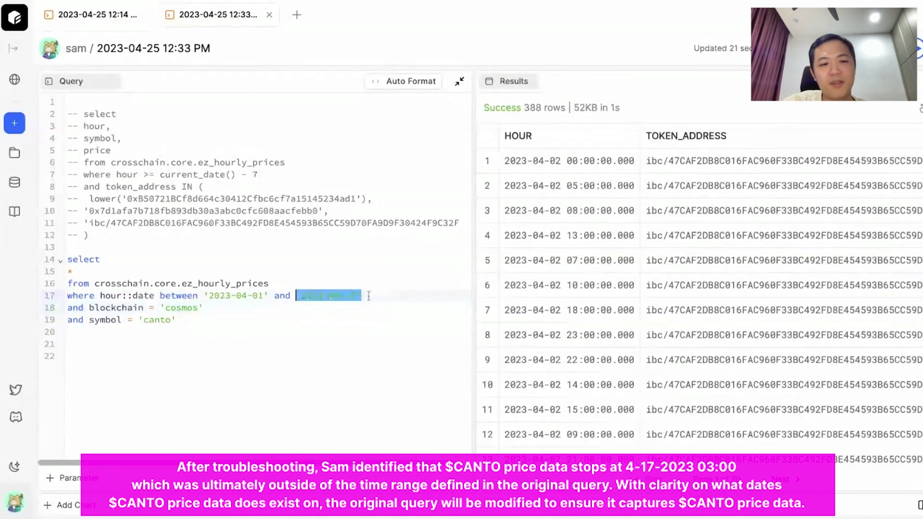
left_click(225, 222)
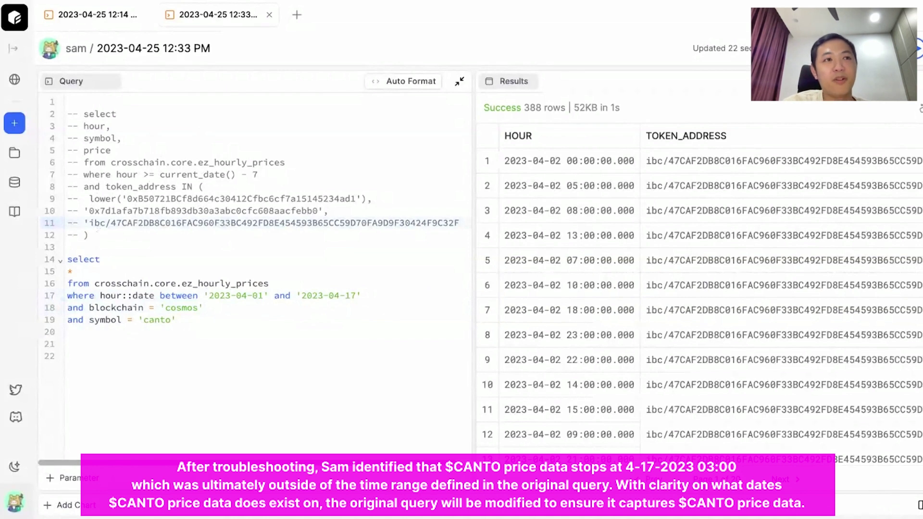
left_click_drag(95, 235, 67, 114)
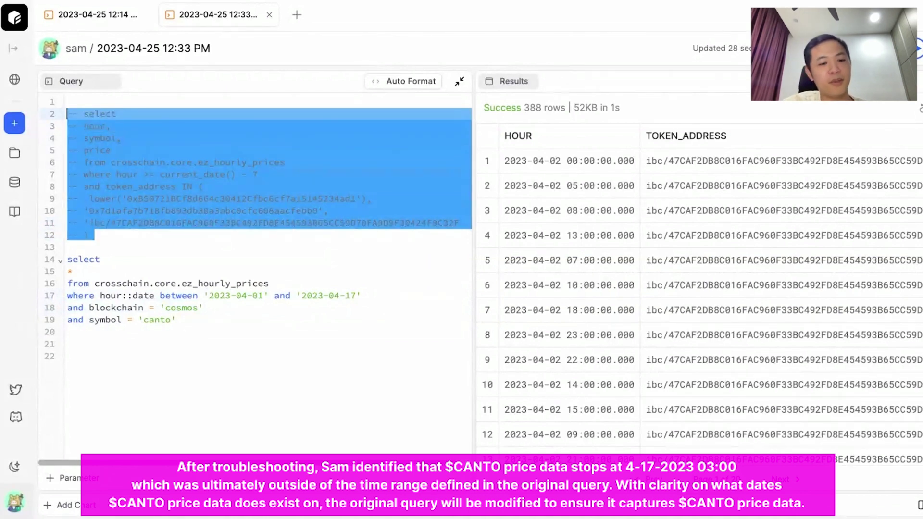
key("ctrl+slash")
left_click_drag(176, 320, 67, 260)
key("ctrl+slash")
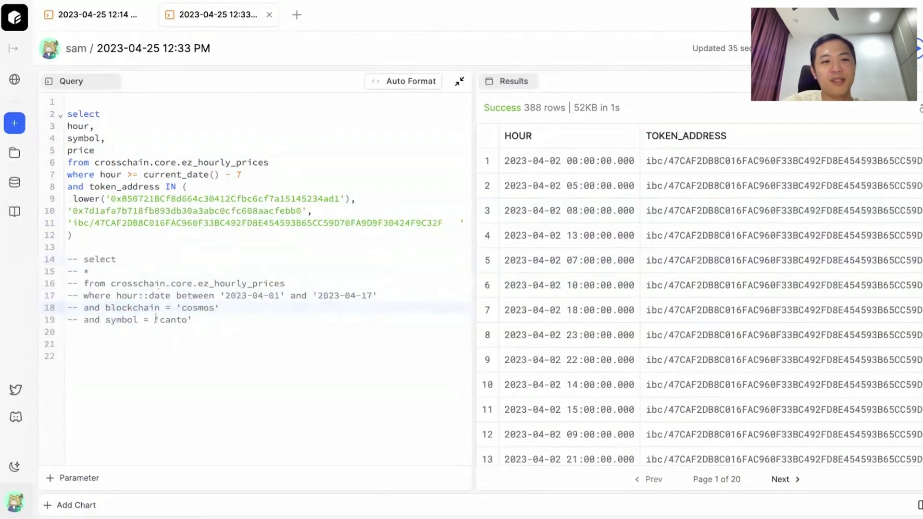
Step: Swap the original's date filter for the April 1–17 range, run for 1204 rows, and sort by SYMBOL
left_click_drag(379, 295, 116, 296)
left_click(259, 176)
key("ctrl+shift+Left")
key("ctrl+shift+Left")
key("ctrl+shift+Left")
key("ctrl+shift+Left")
key("ctrl+shift+Left")
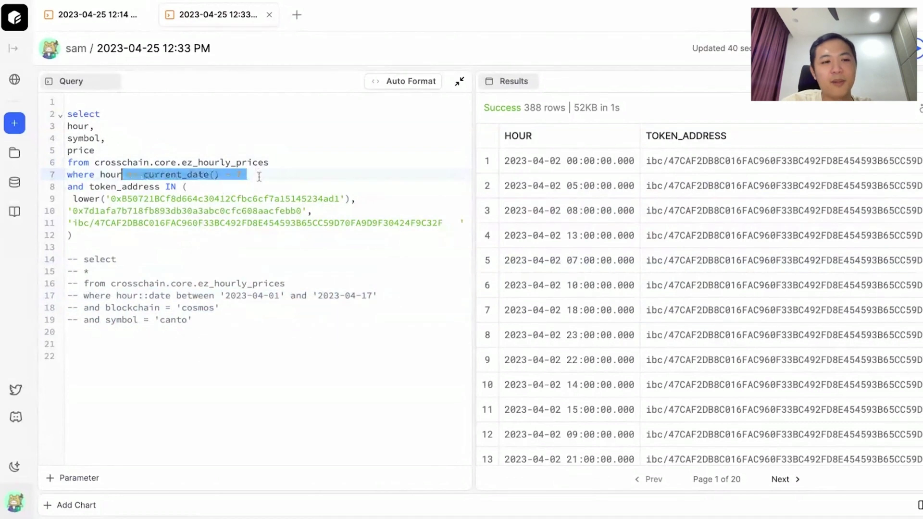
key("ctrl+v")
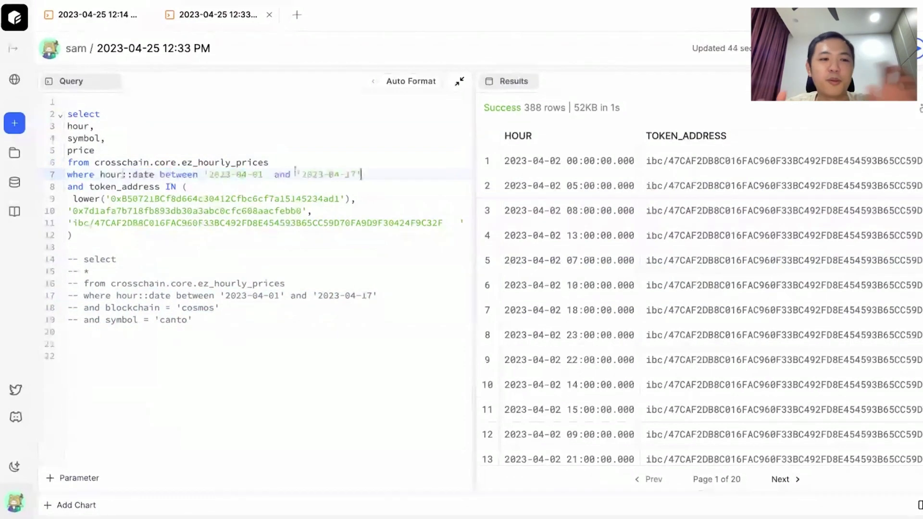
left_click(242, 240)
key("ctrl+Return")
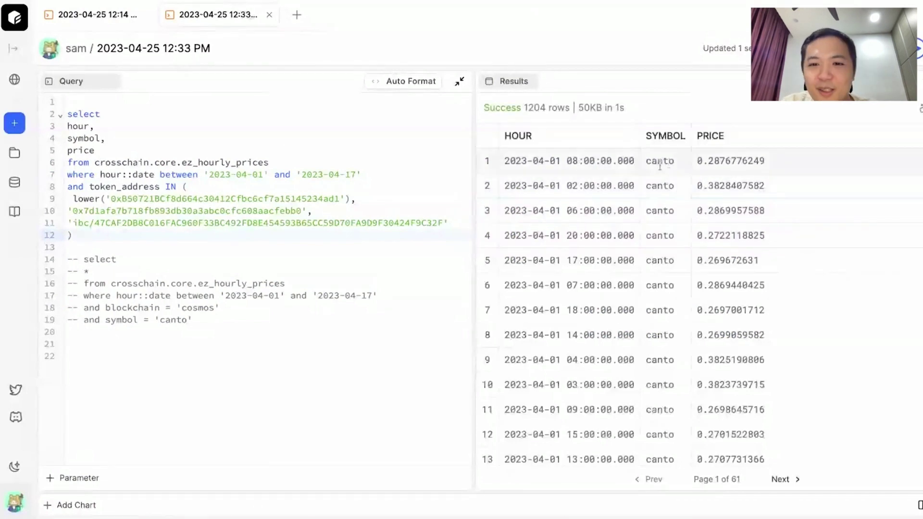
left_click(668, 136)
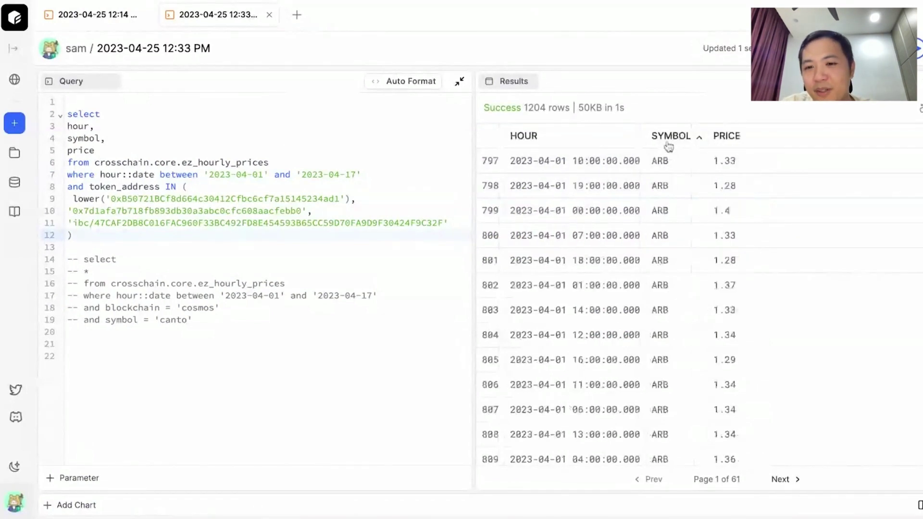
left_click(669, 140)
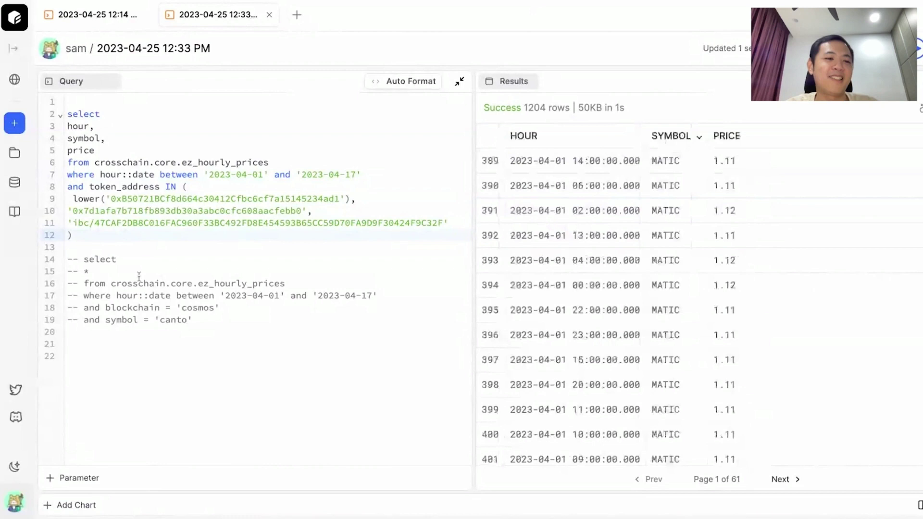
left_click(224, 497)
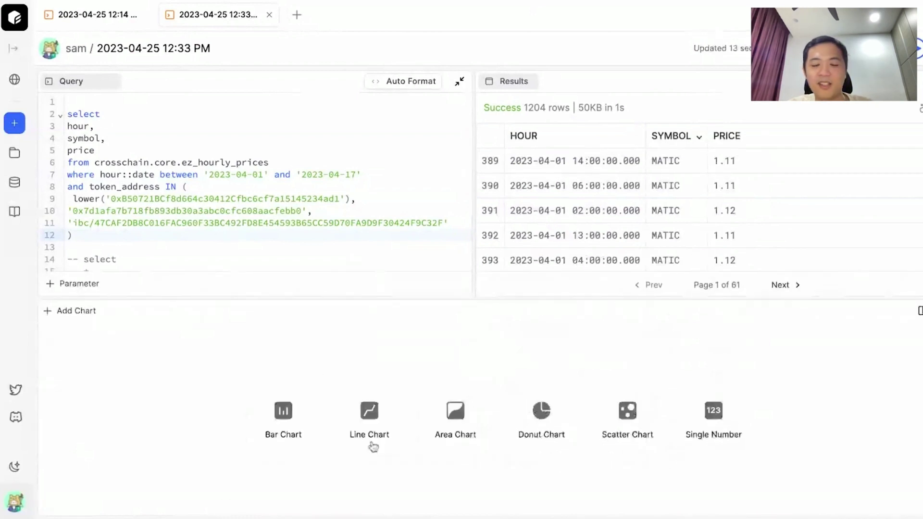
Step: Create a line chart with HOUR on the x-axis, PRICE on the y-axis, grouped by SYMBOL
left_click(371, 439)
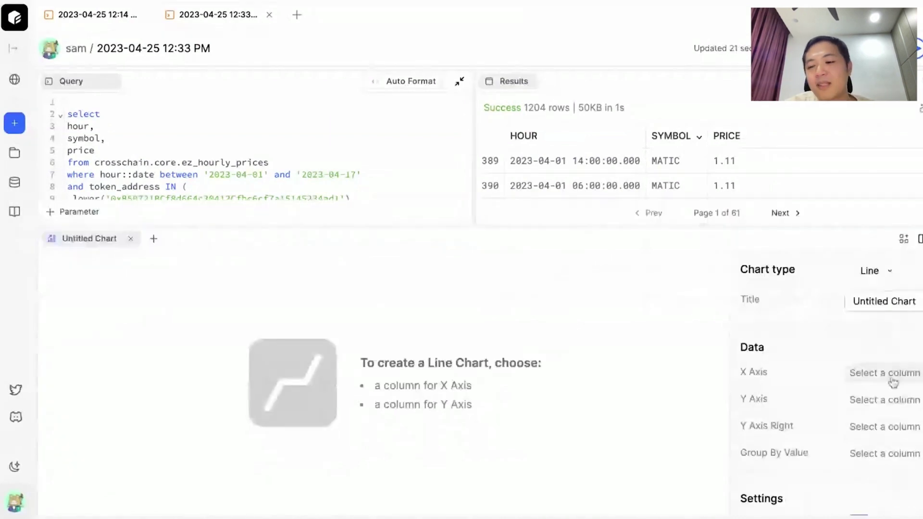
left_click(893, 382)
left_click(865, 394)
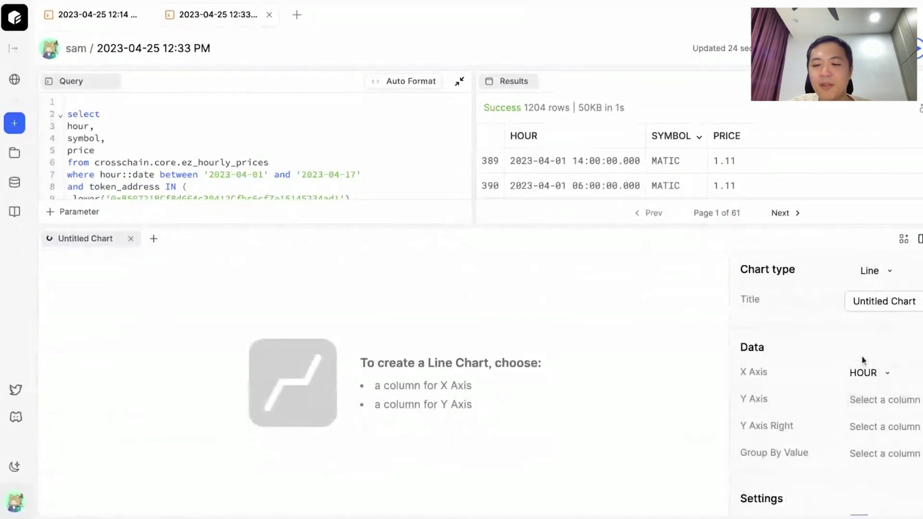
left_click(879, 400)
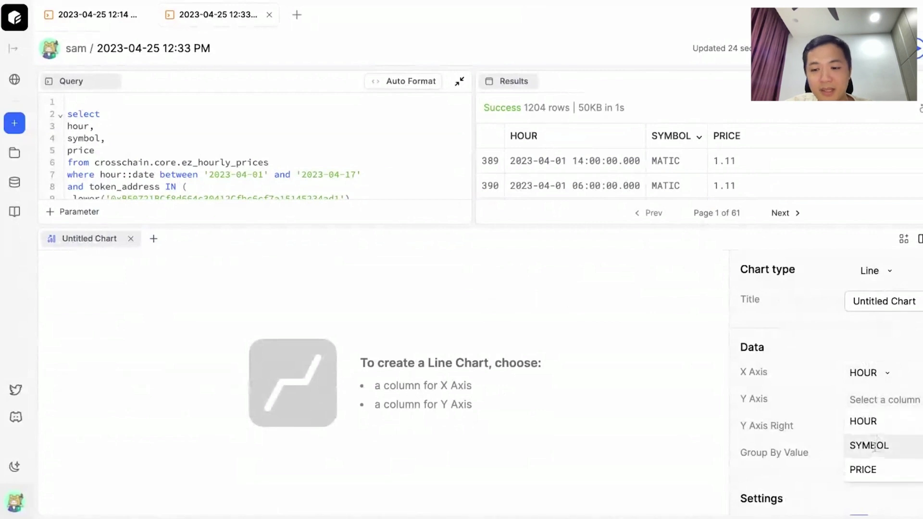
left_click(862, 469)
left_click(884, 406)
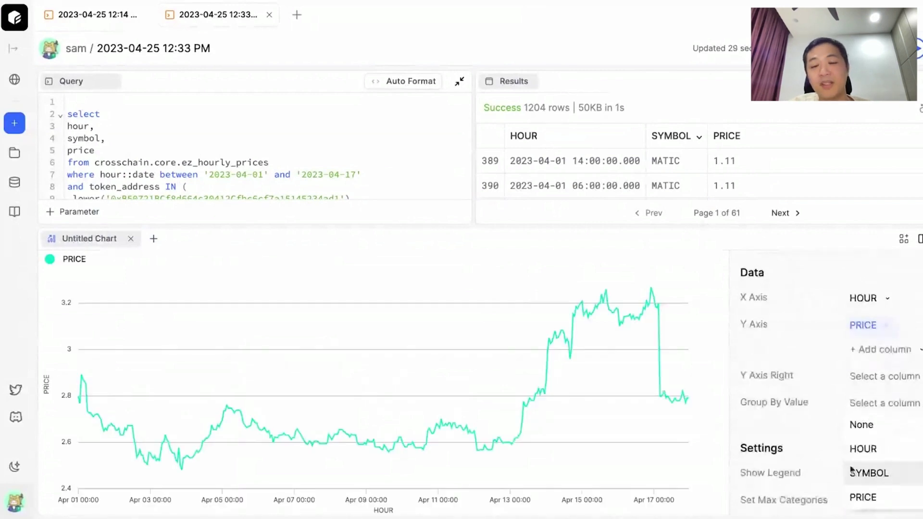
left_click(860, 473)
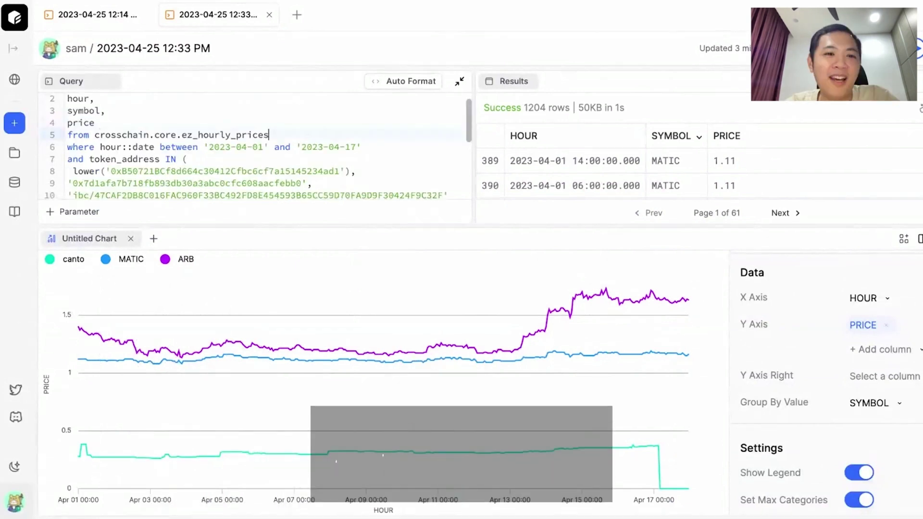
scroll(254, 144, "down", 2)
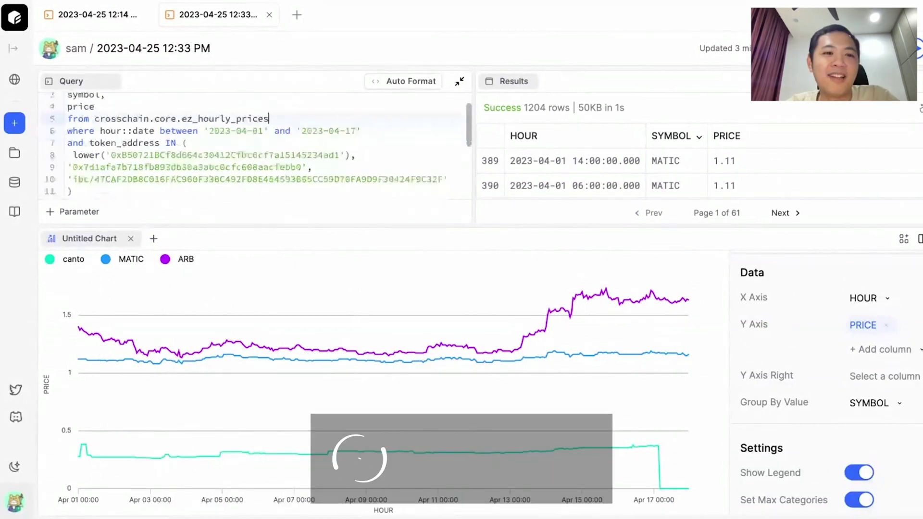